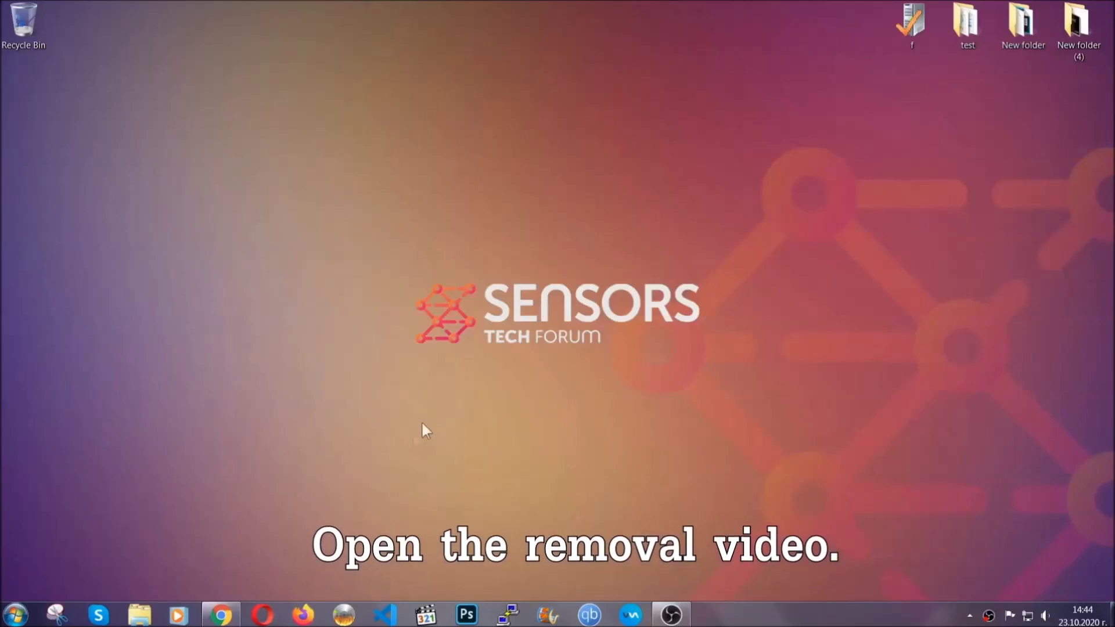
- Download SpyHunter-Installer.exe from the video's linked Sensors Tech Forum article and run it
click(219, 617)
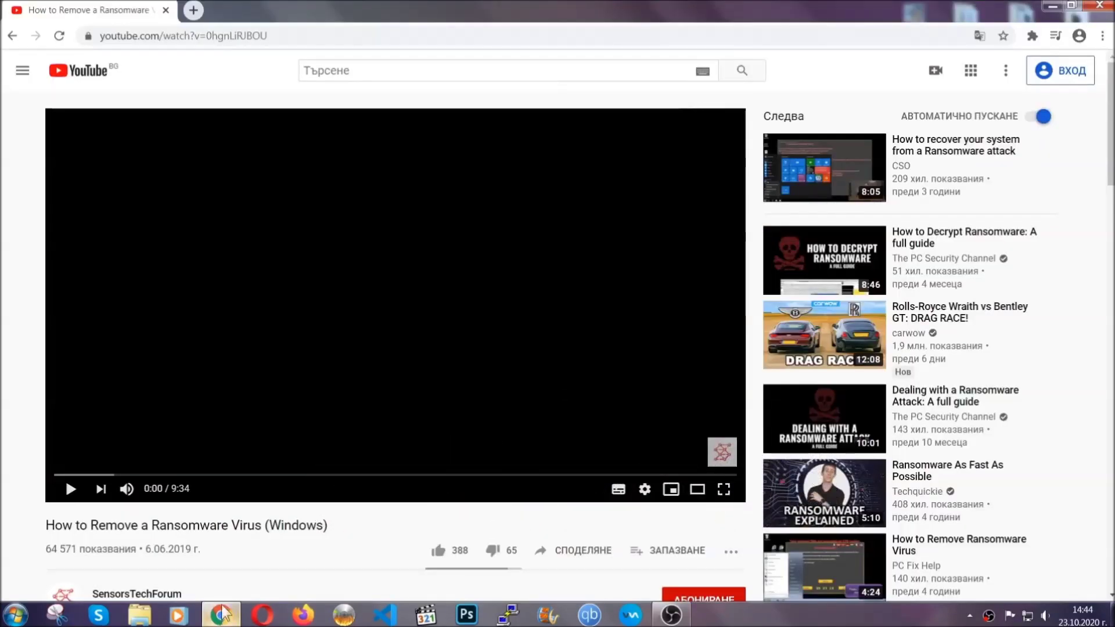
scroll(204, 482, down, 4)
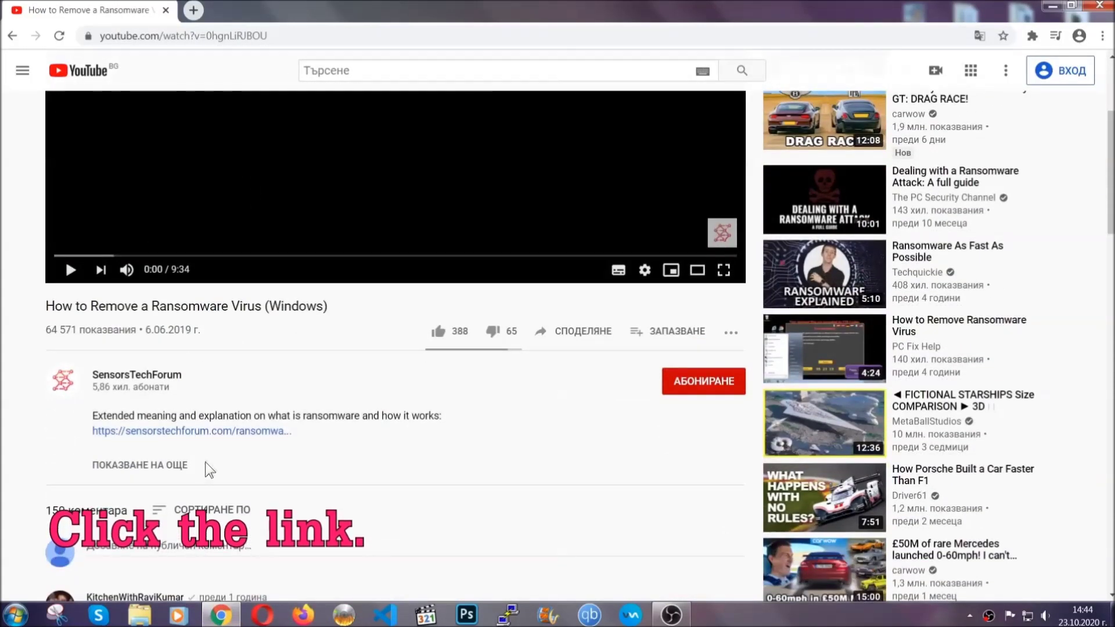
click(221, 433)
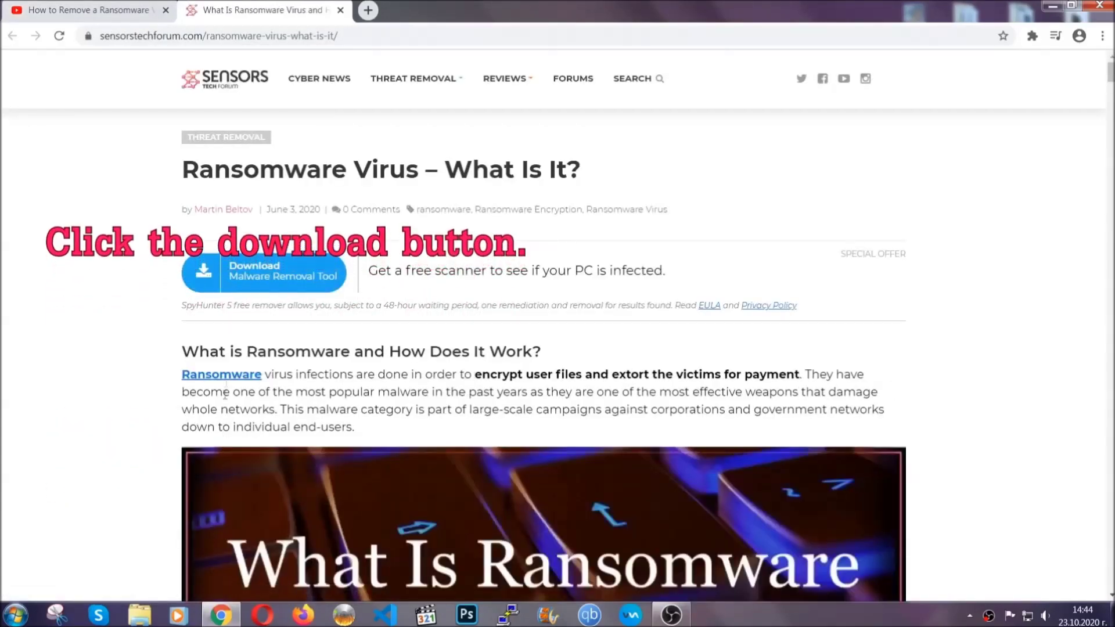
click(255, 278)
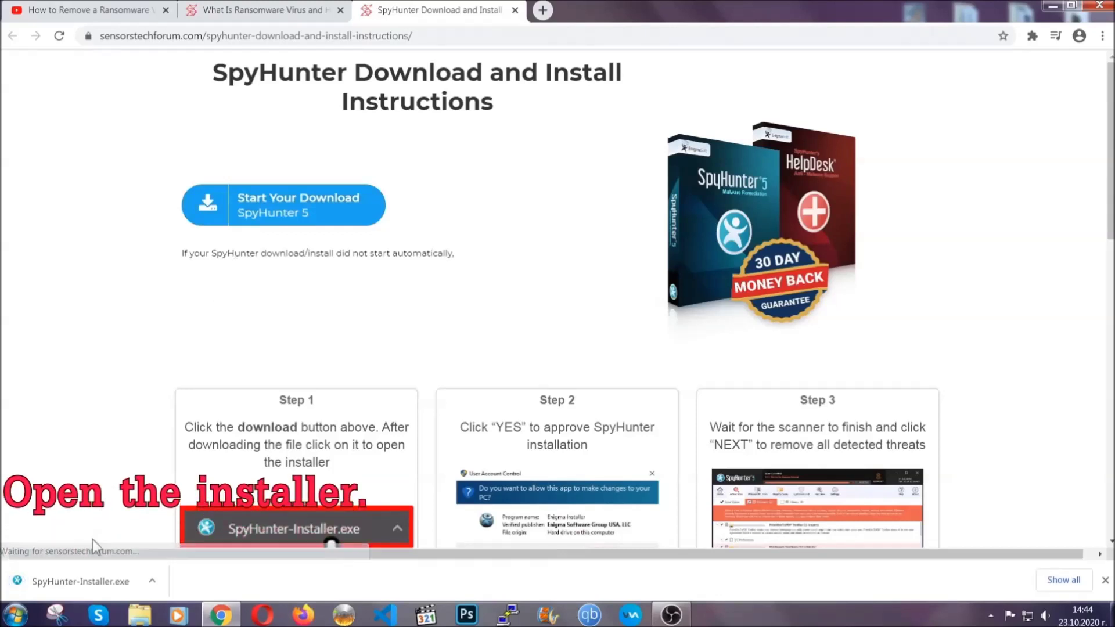
click(79, 580)
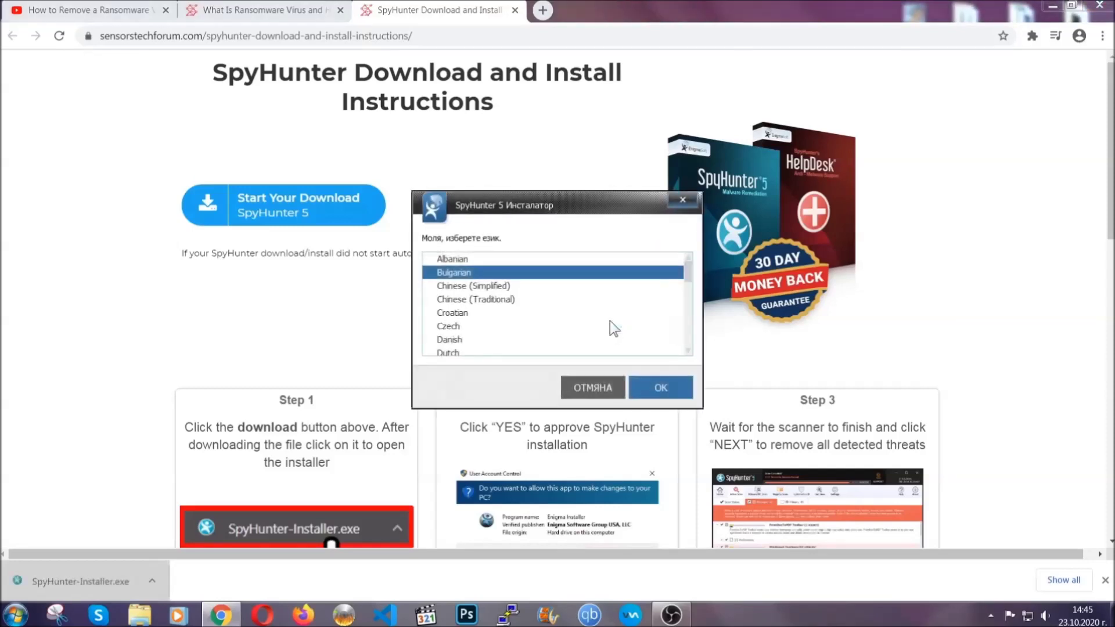
- Choose English, accept the EULA and Privacy Policy, and install SpyHunter 5
scroll(575, 322, down, 1)
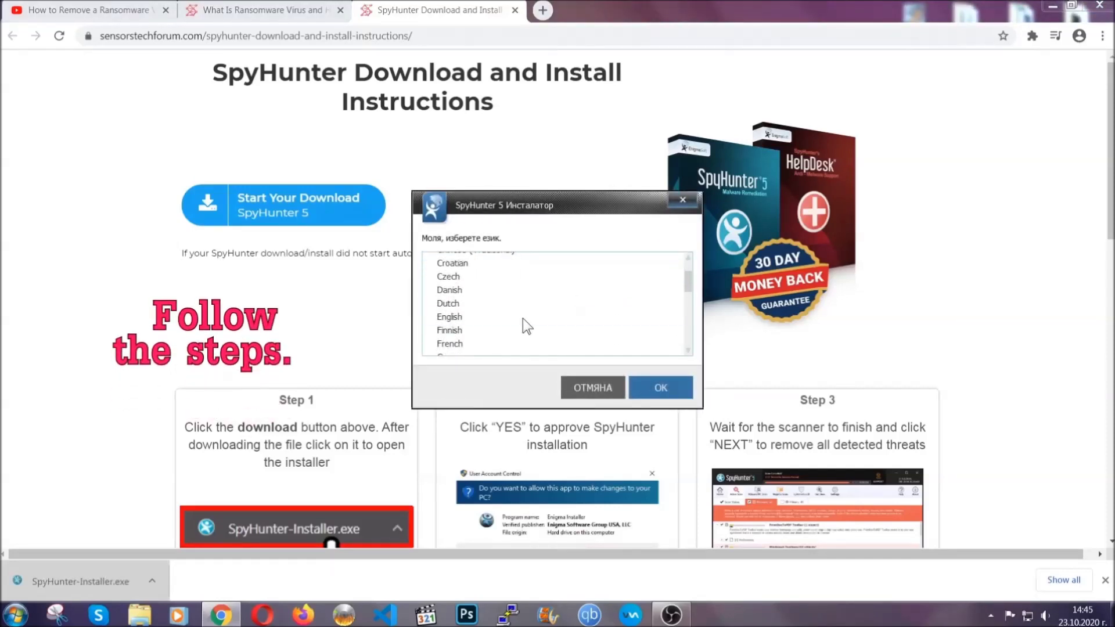
click(526, 318)
click(647, 386)
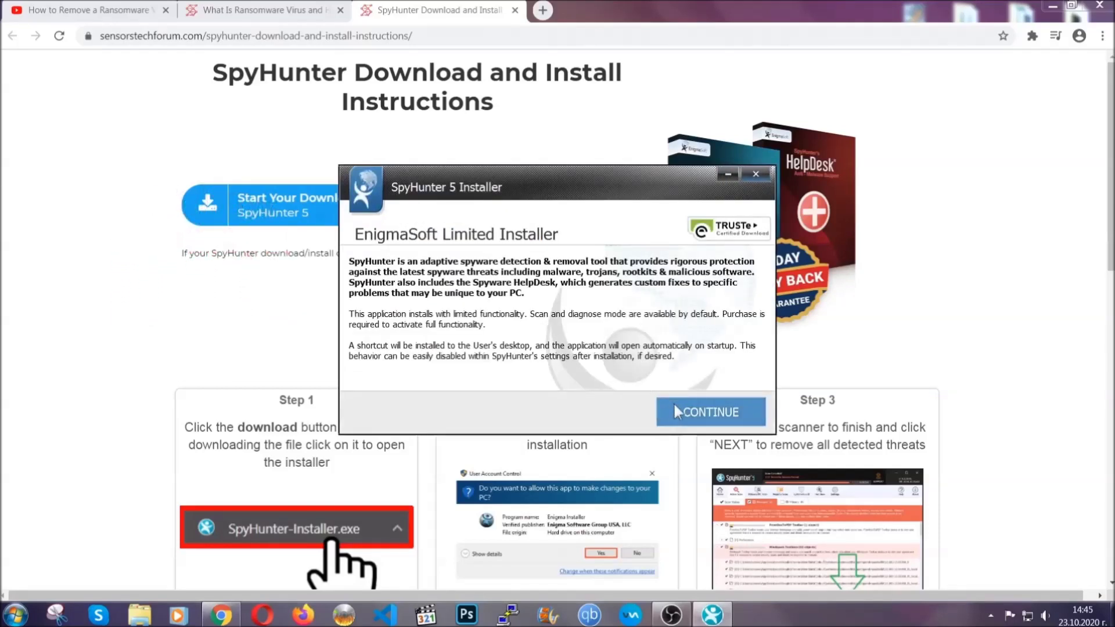
click(674, 401)
click(639, 375)
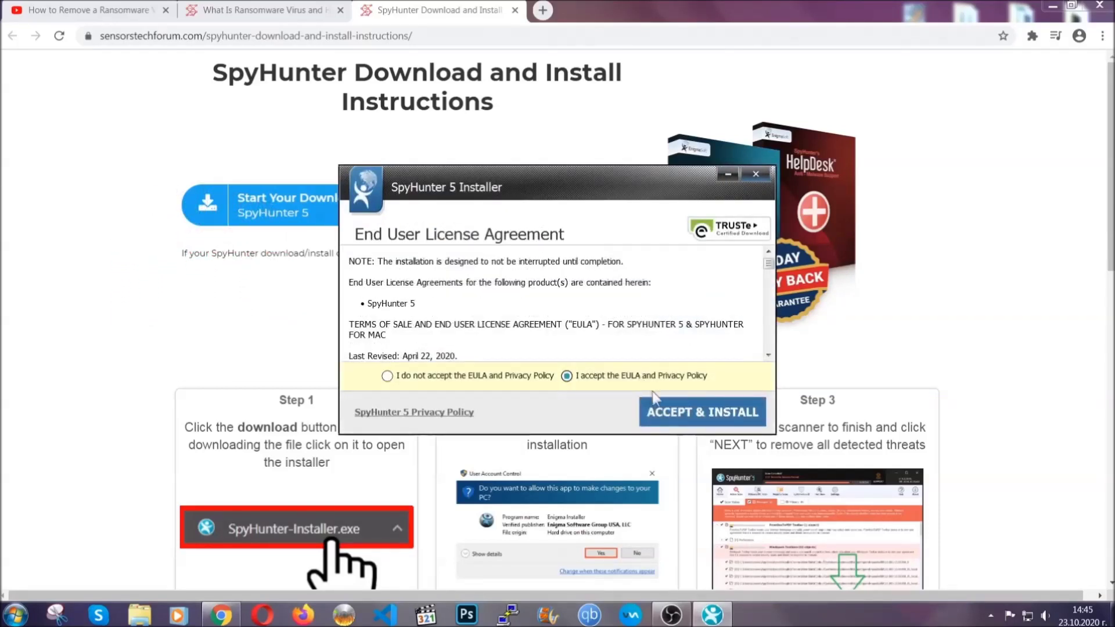
click(666, 406)
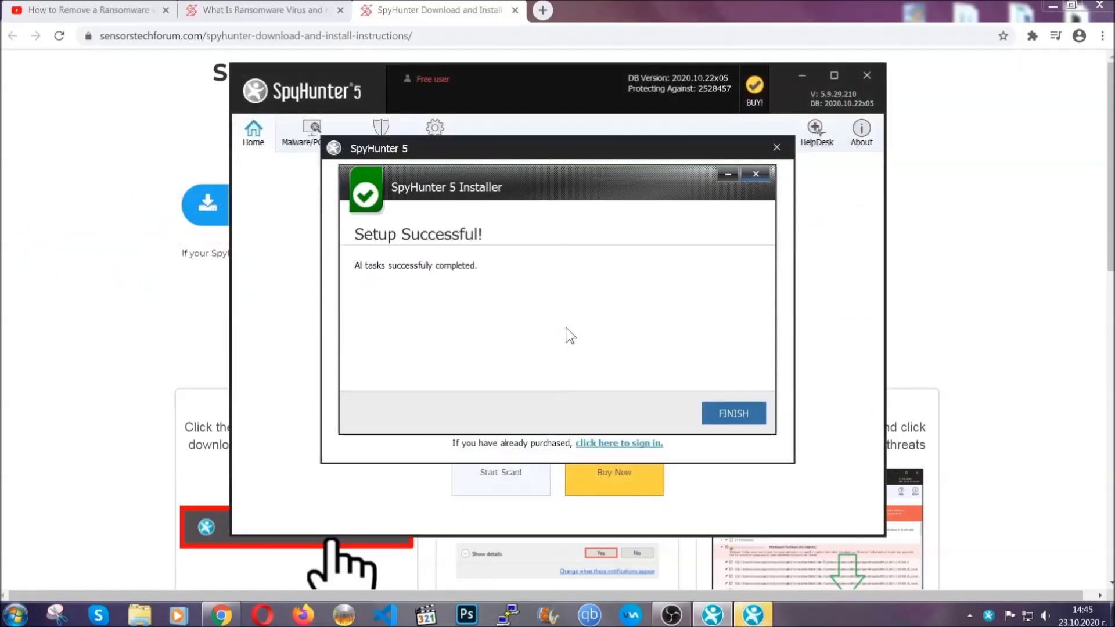
- Run SpyHunter's first scan and tick the PUPs: 1 box to select Keygen.exe
click(714, 415)
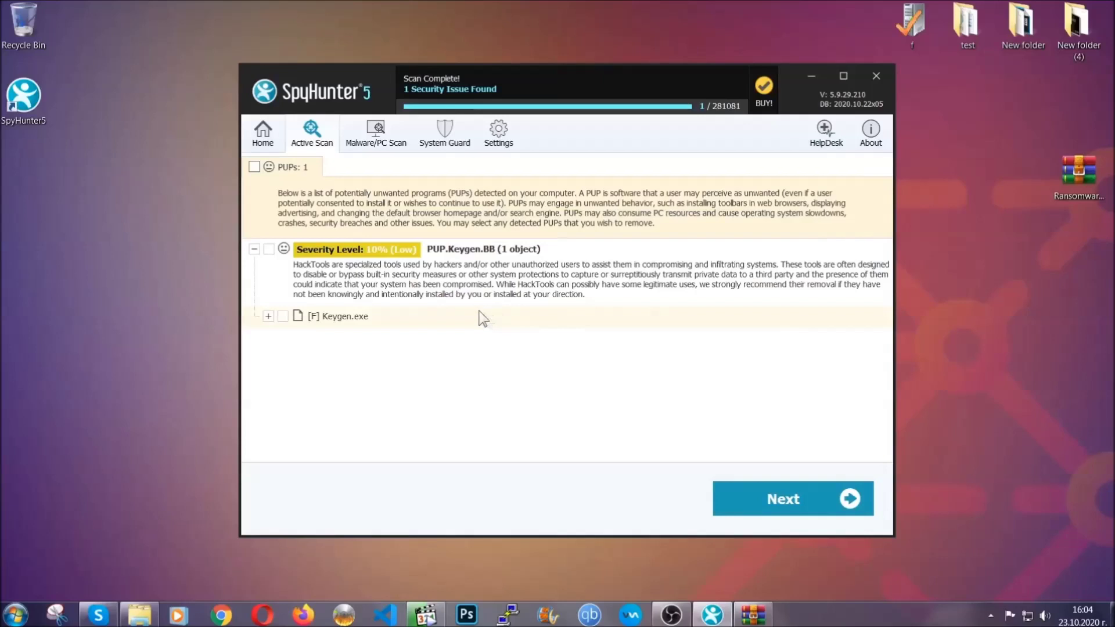
click(255, 168)
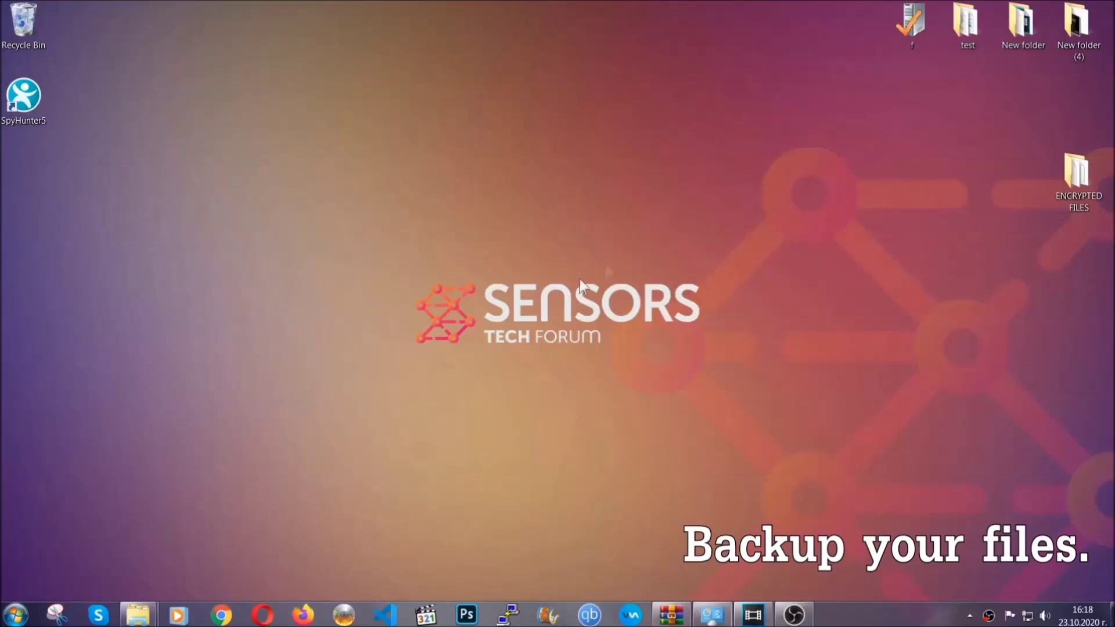
- Copy all six encrypted .efji files from the ENCRYPTED FILES folder
double_click(1071, 179)
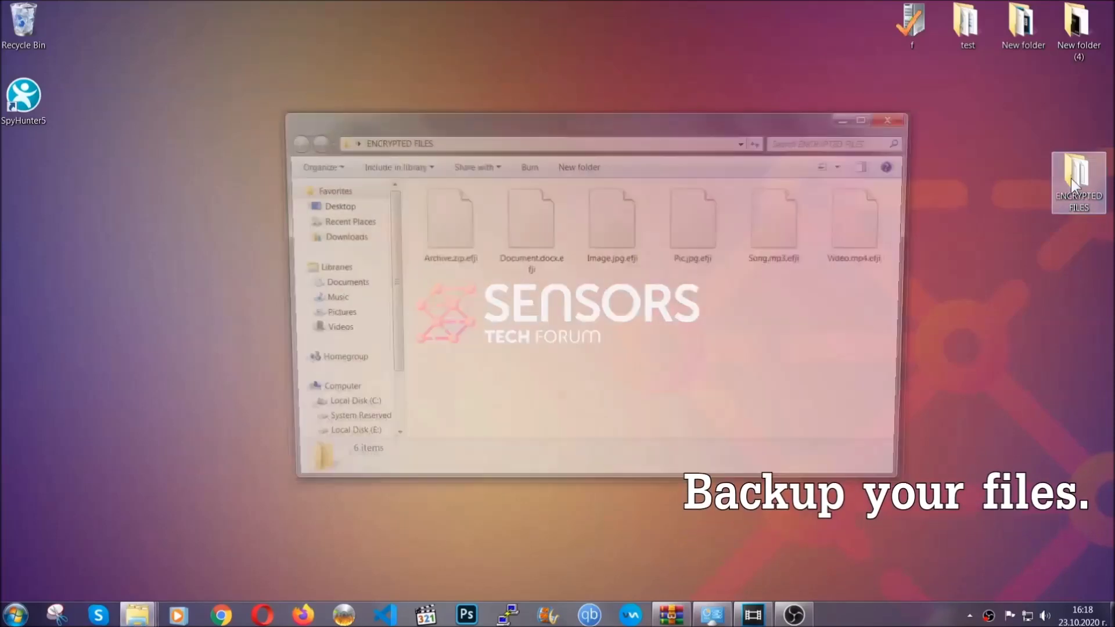
drag(413, 291, 872, 207)
right_click(872, 206)
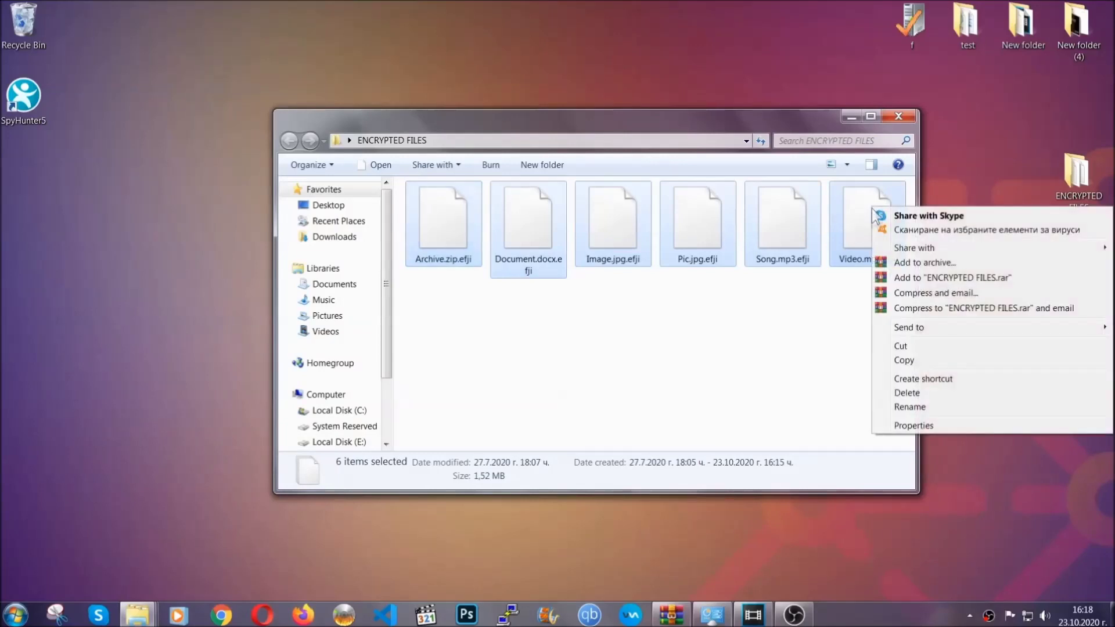
click(903, 361)
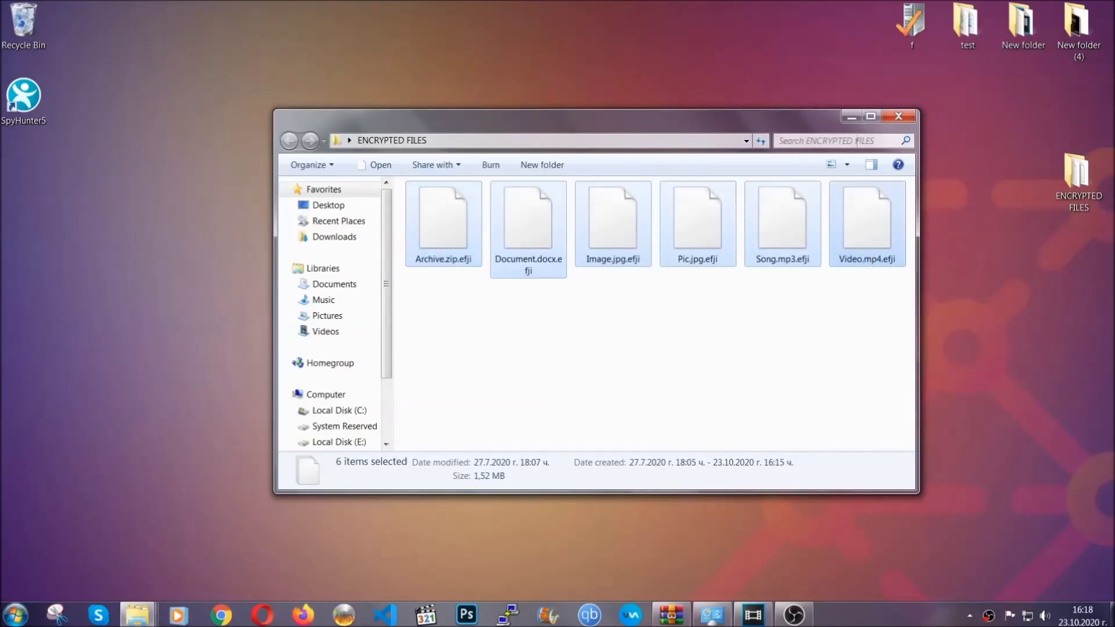
- Paste the six copied files onto FLASH DRIVE (H:) and close its window
click(851, 117)
click(15, 614)
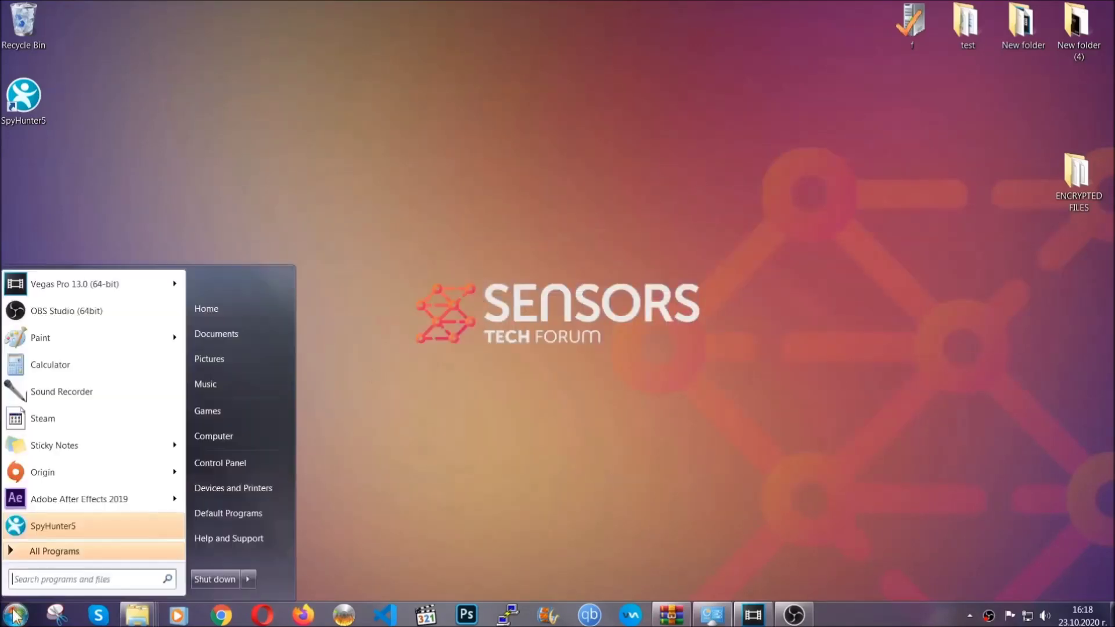
click(212, 438)
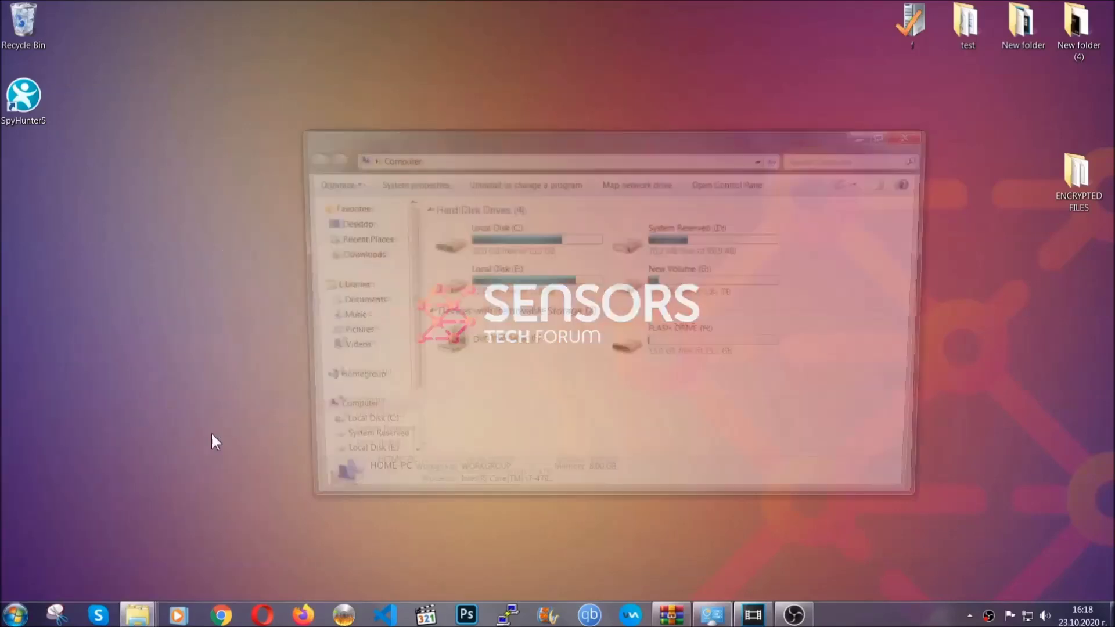
double_click(703, 342)
right_click(482, 261)
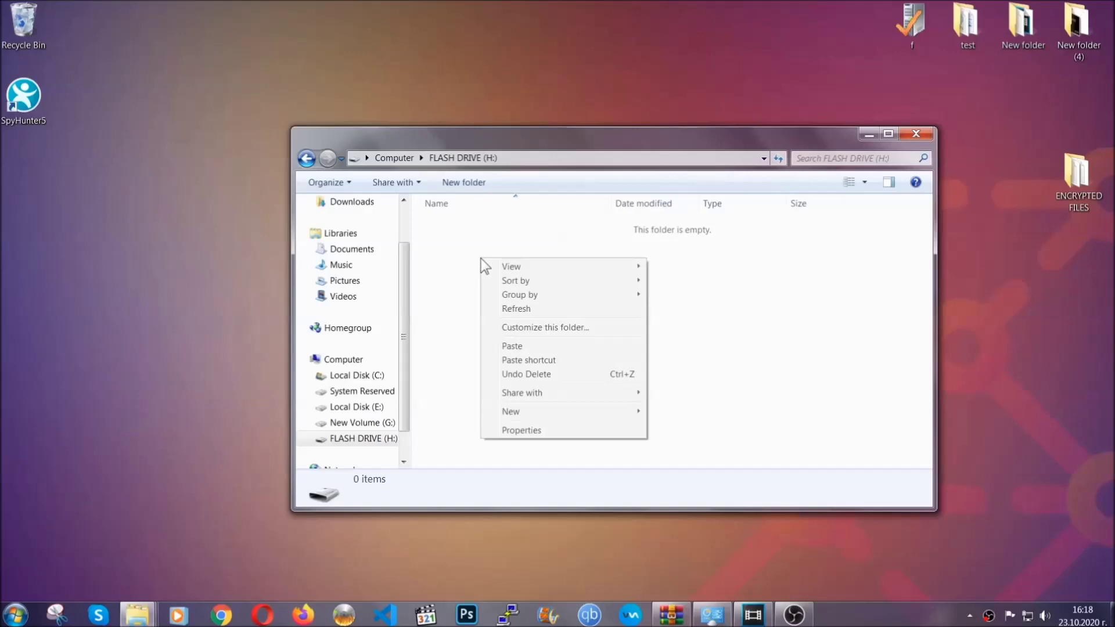
click(508, 347)
click(507, 347)
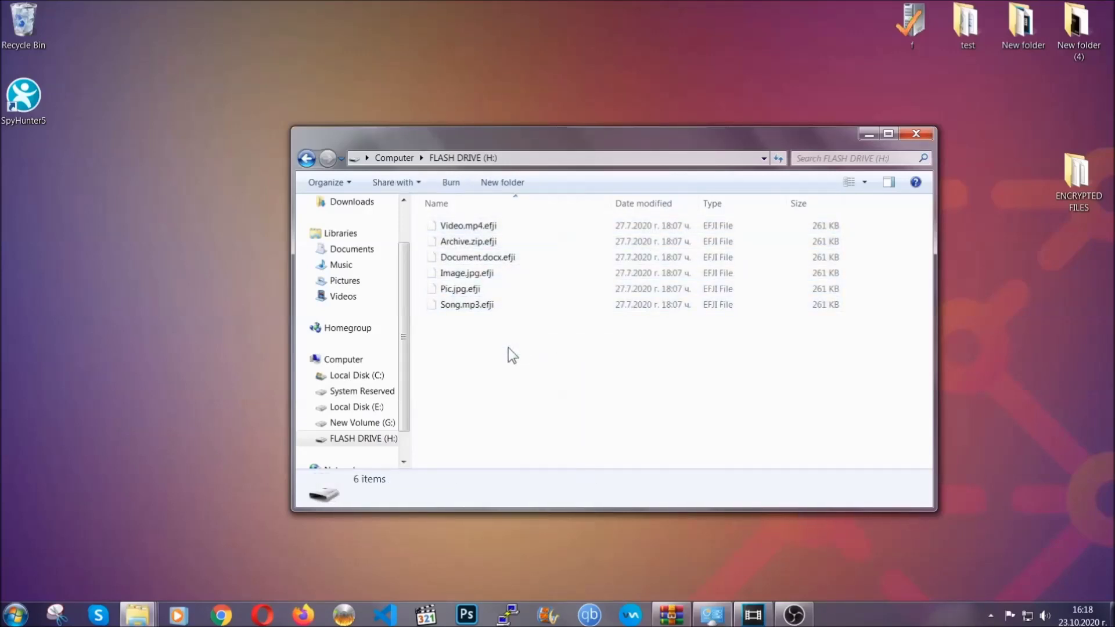
click(918, 131)
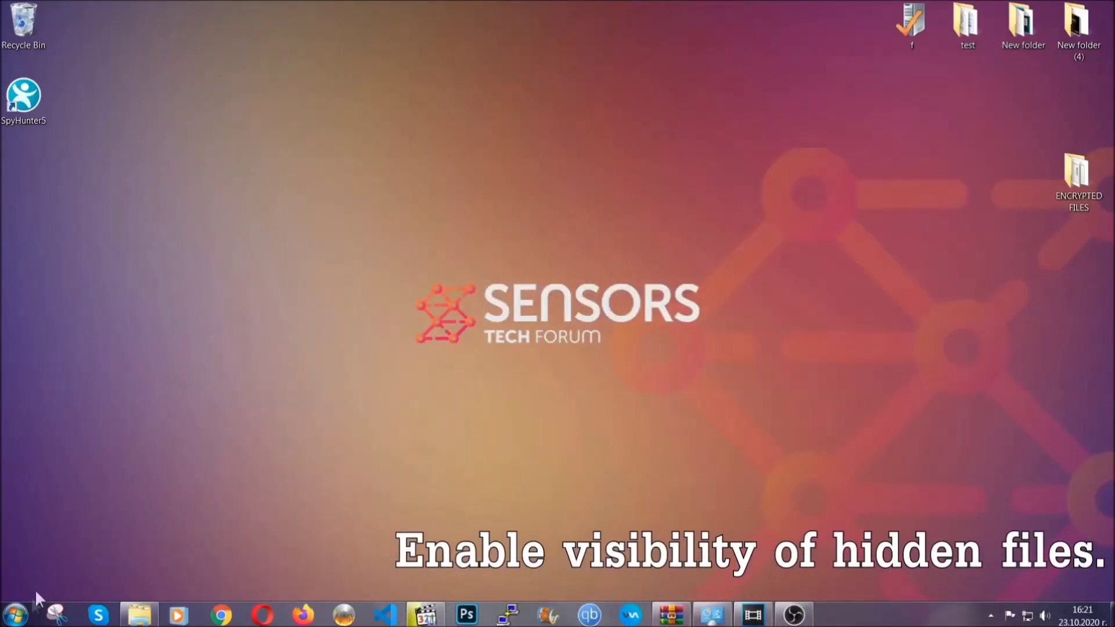
- Find 'hidden files and folders' in Start and enable 'Show hidden files, folders, and drives'
click(16, 613)
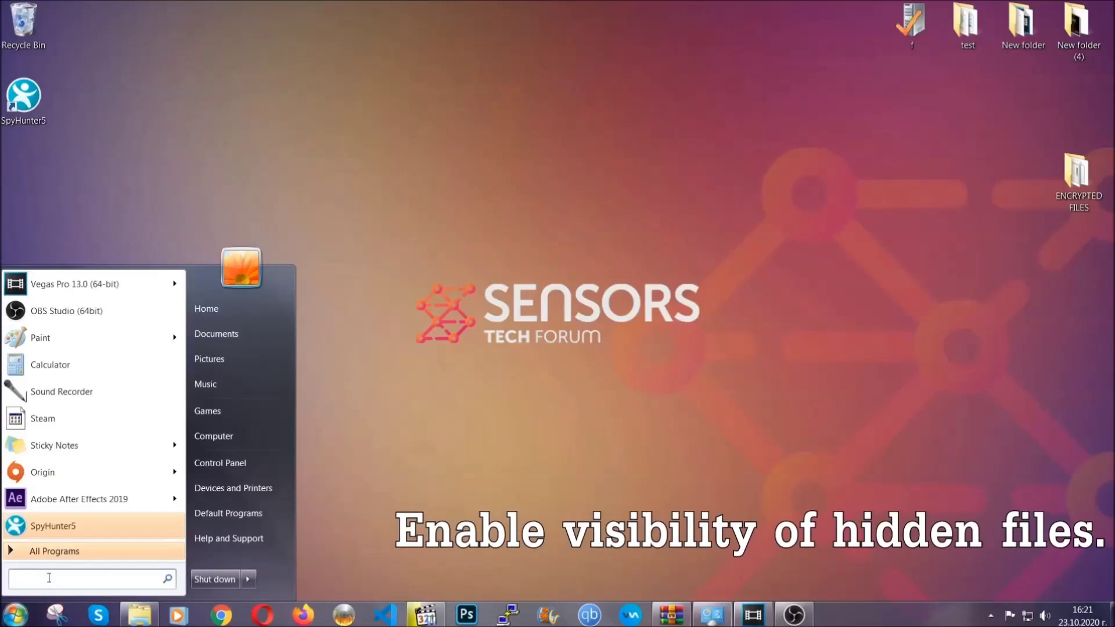
text(showh)
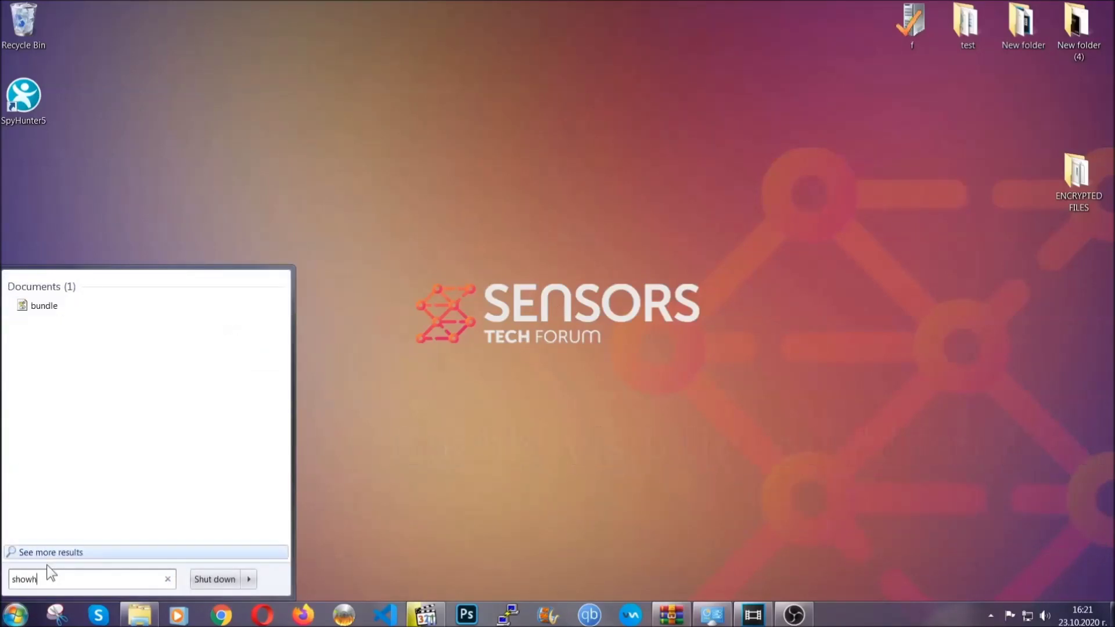
key(BackSpace)
text(h)
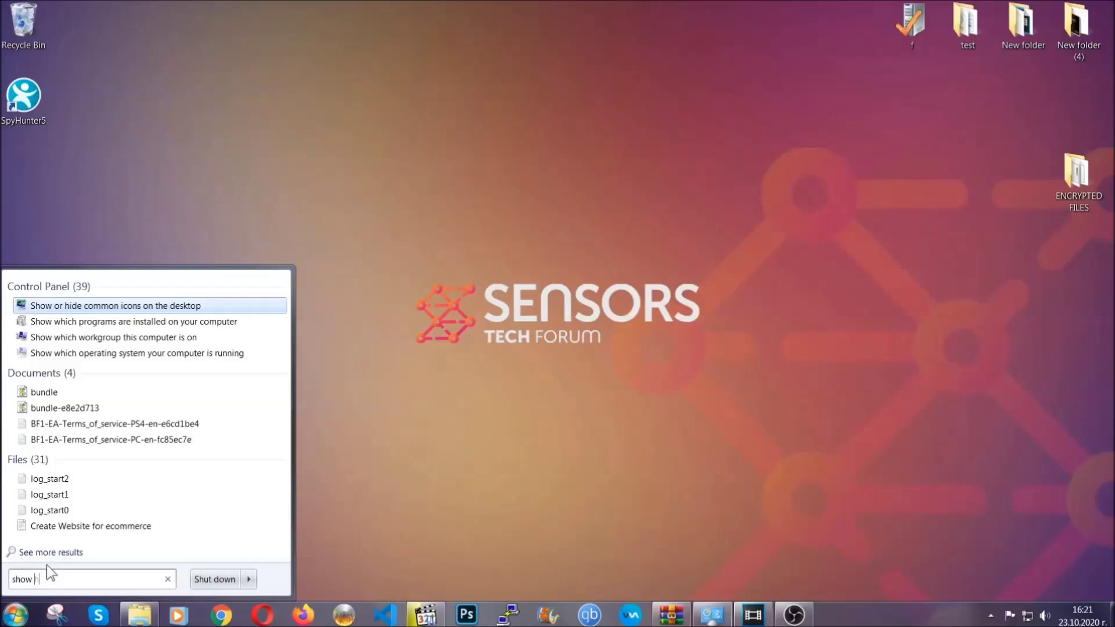
text(idden files and folders)
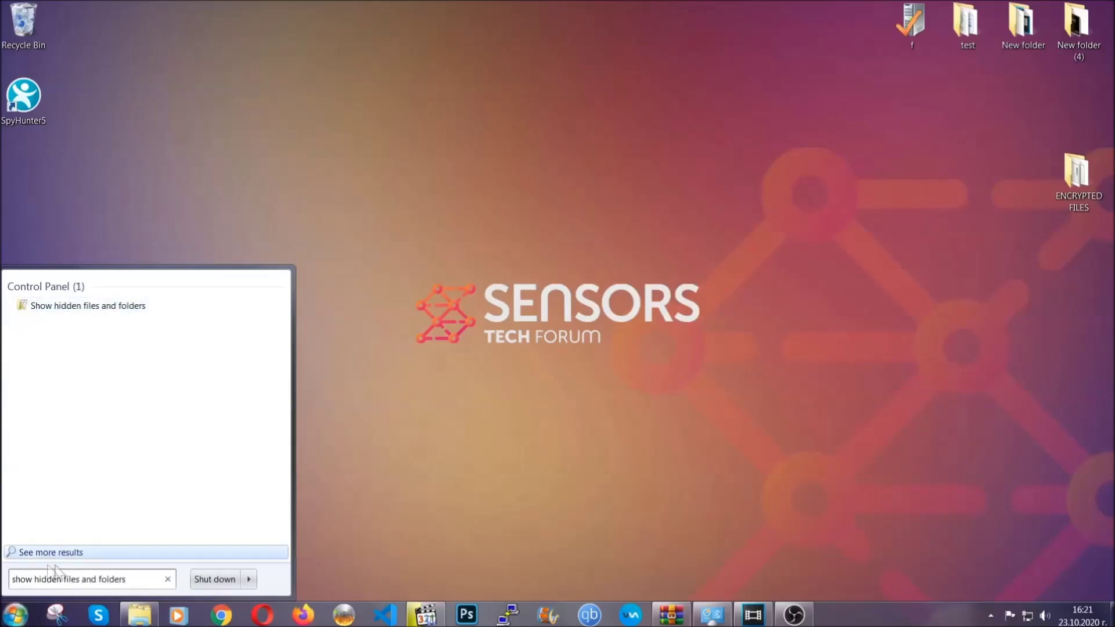
click(132, 311)
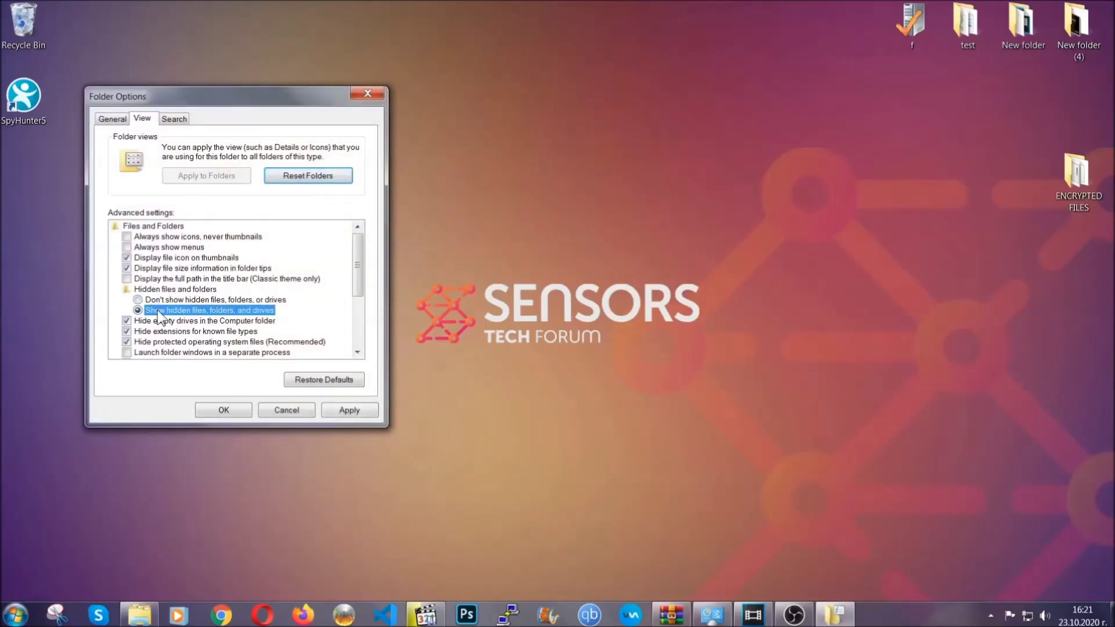
click(345, 413)
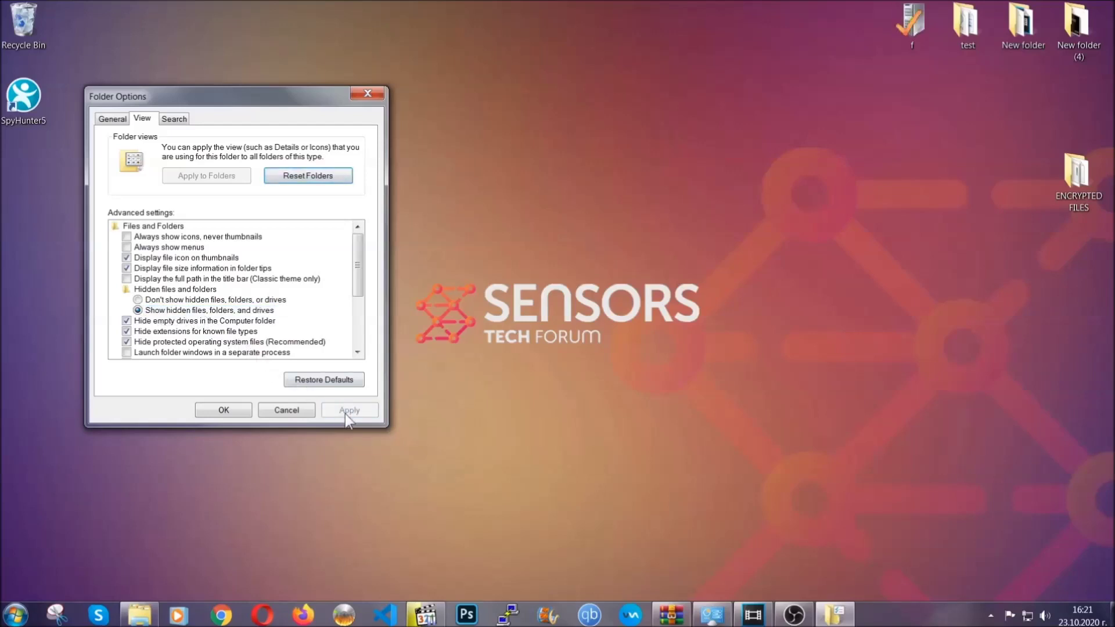
click(223, 410)
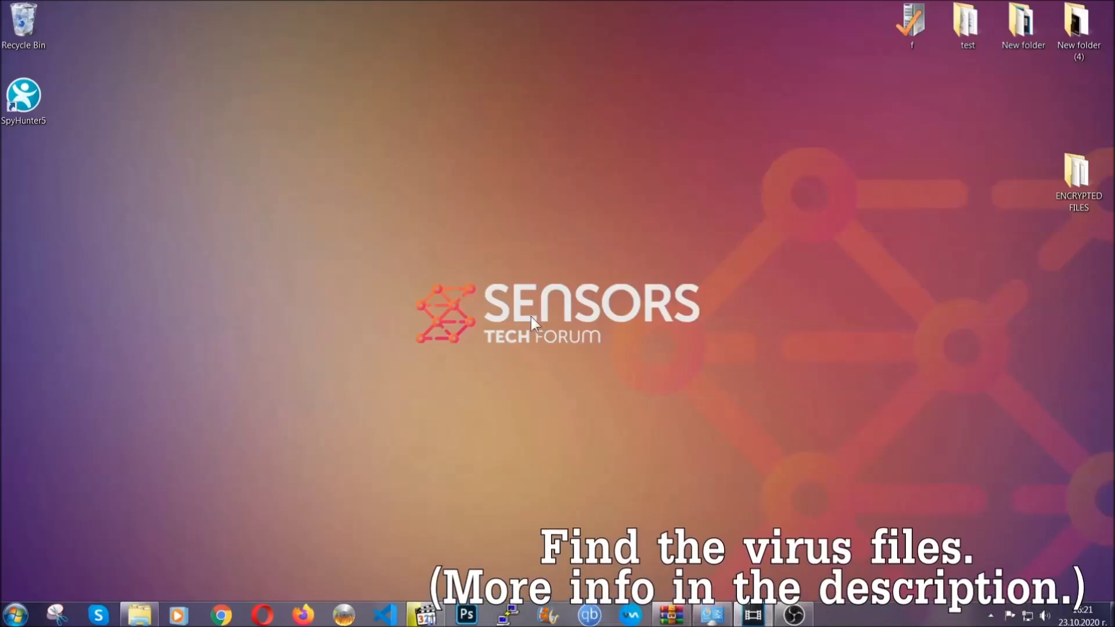
- Search the Computer view for 'fileextension:exe Example Virus Name'
click(15, 615)
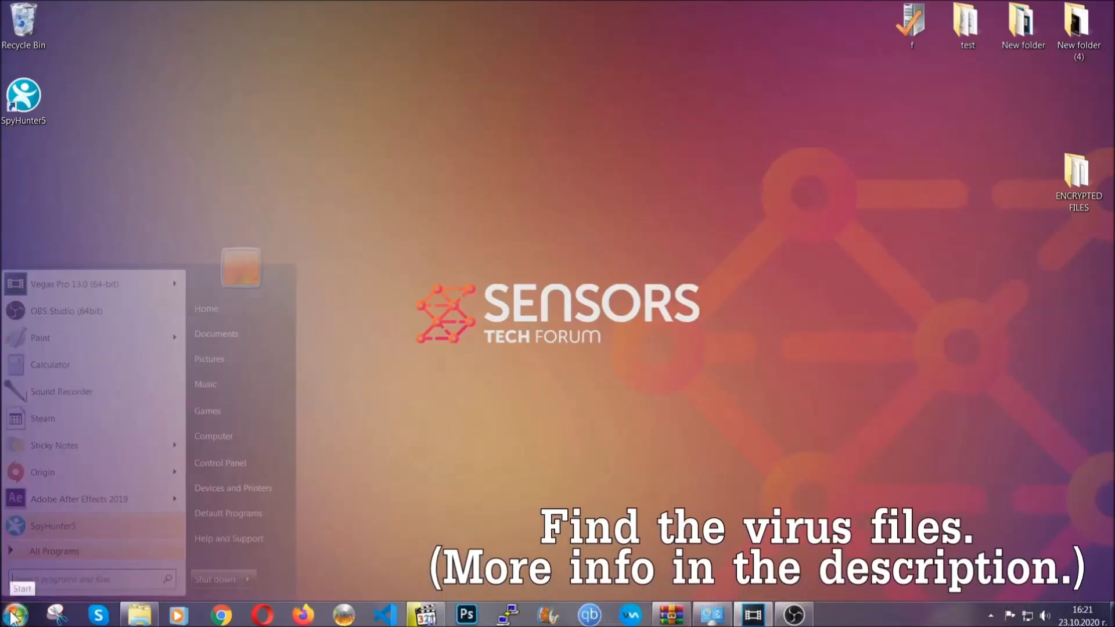
click(229, 434)
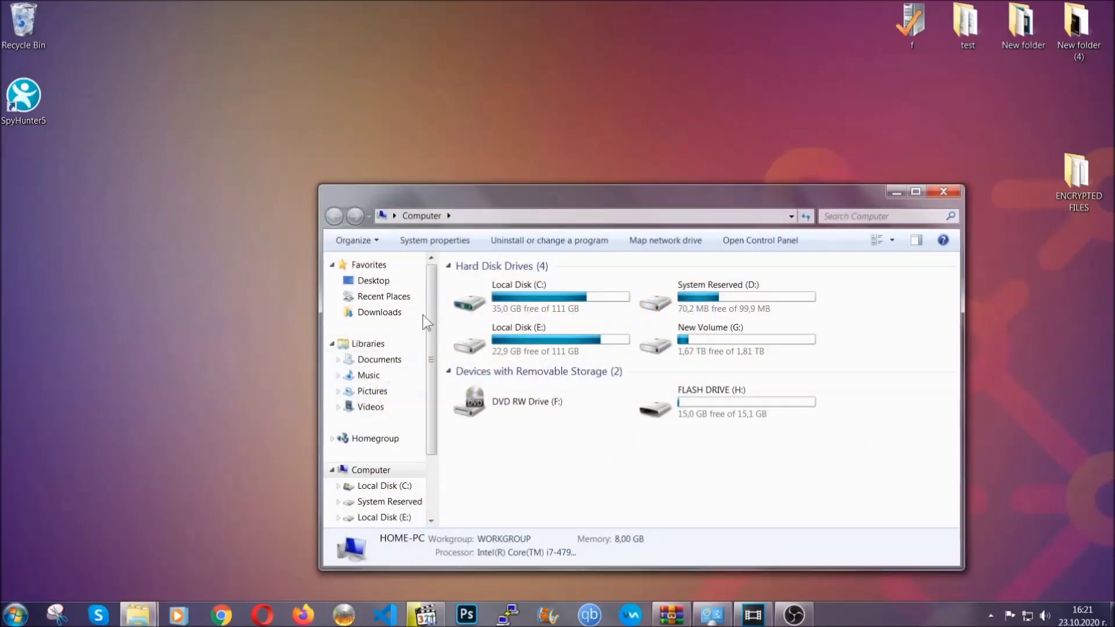
drag(600, 204, 533, 148)
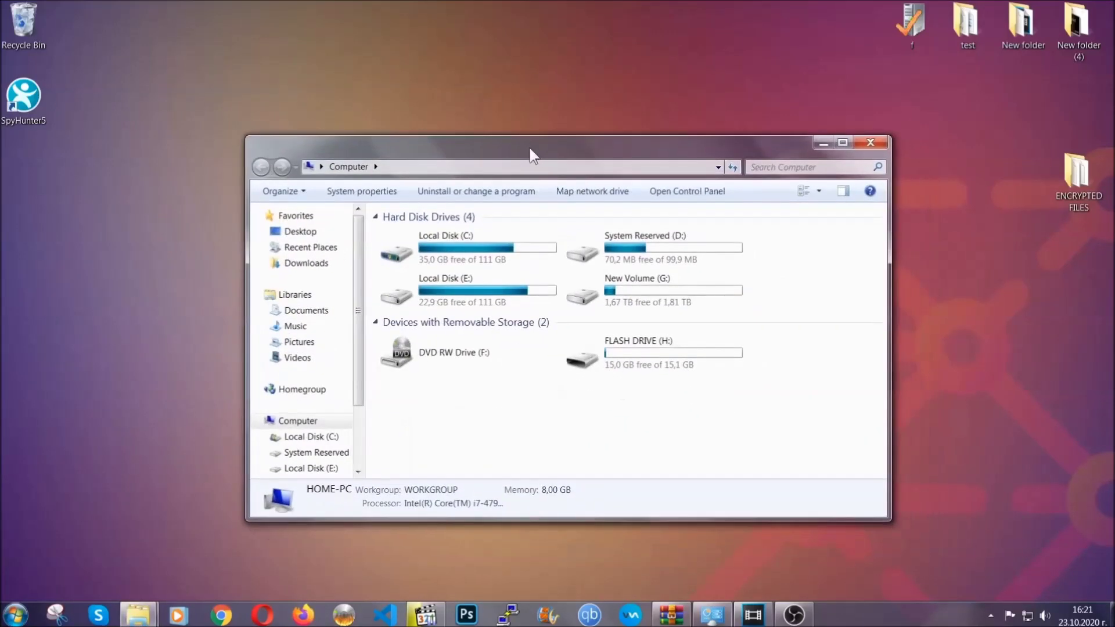
click(761, 167)
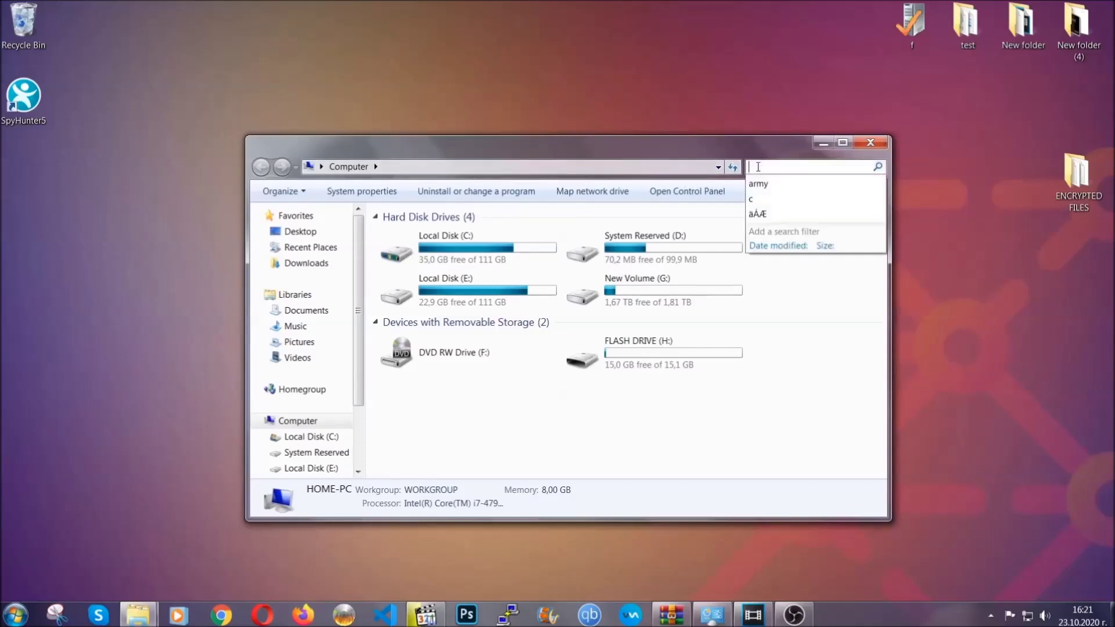
text(fileextension)
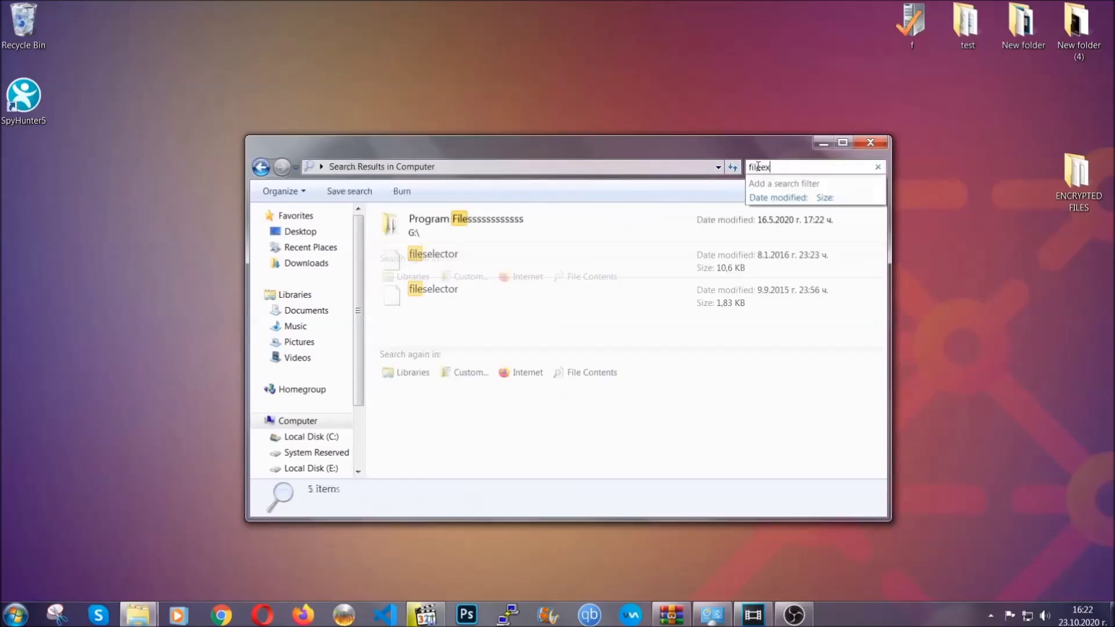
text(:exe Ex)
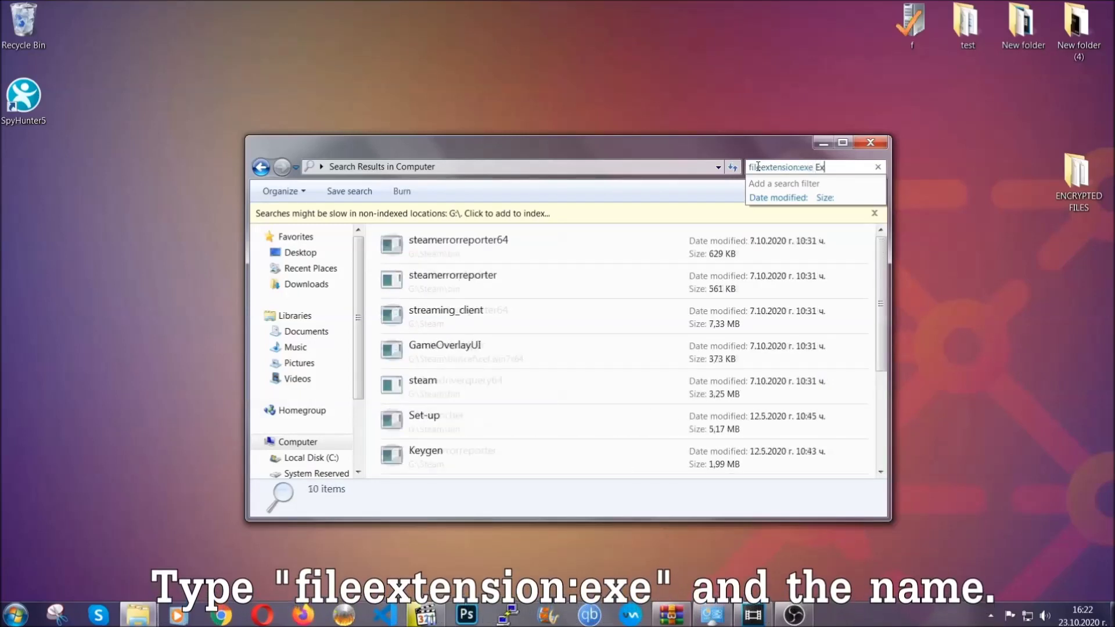
text(ample Virs)
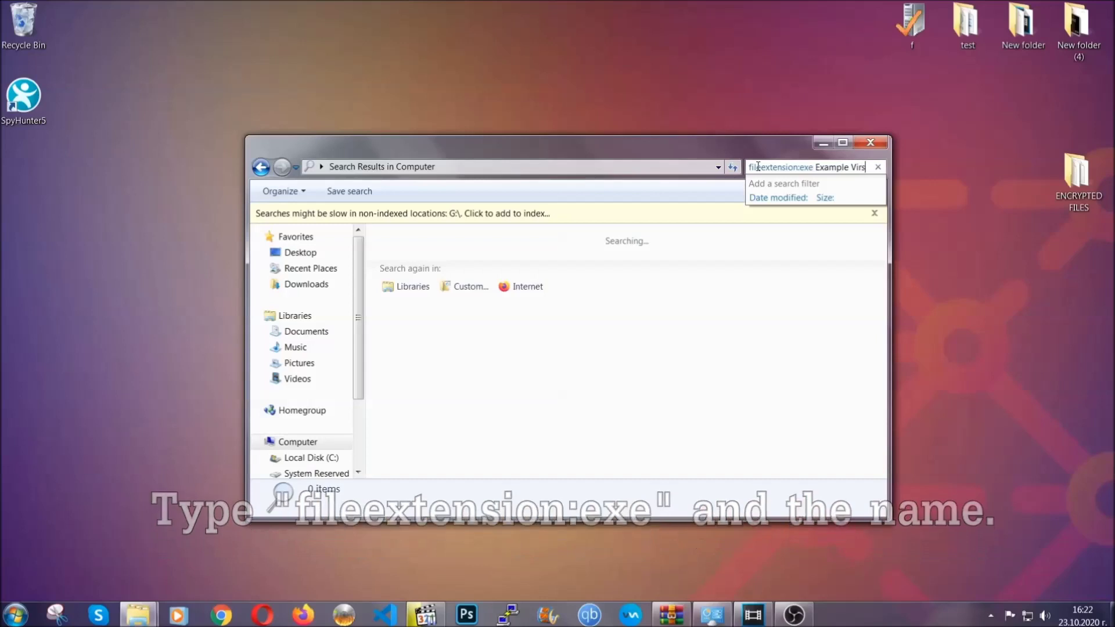
key(BackSpace)
text(us Name)
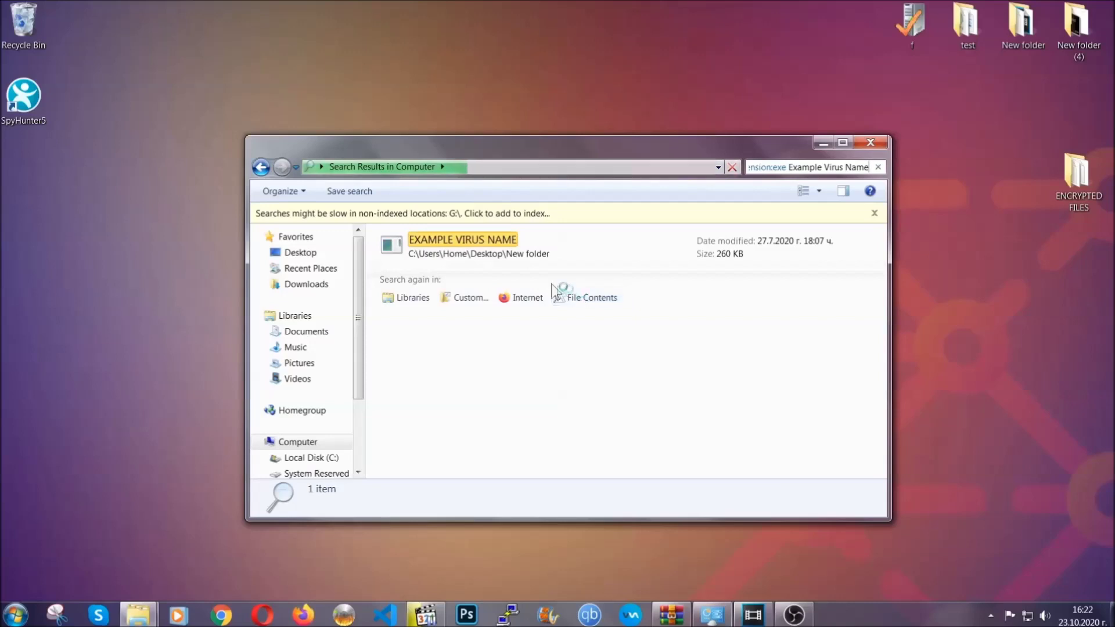
- Delete the EXAMPLE VIRUS NAME result to the Recycle Bin and close the search window
click(487, 235)
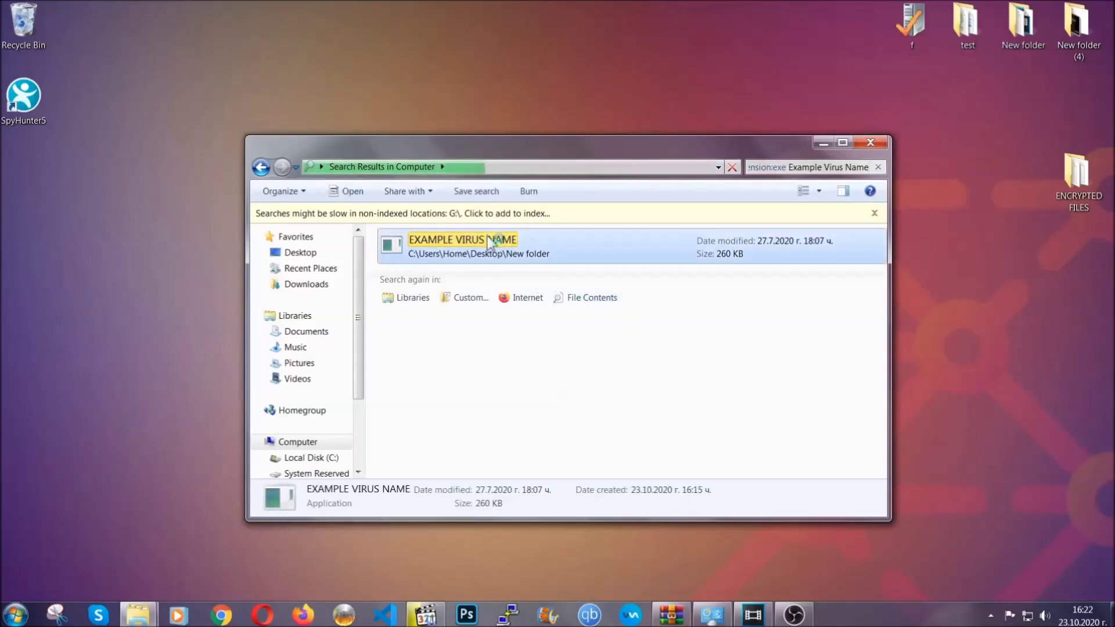
right_click(487, 238)
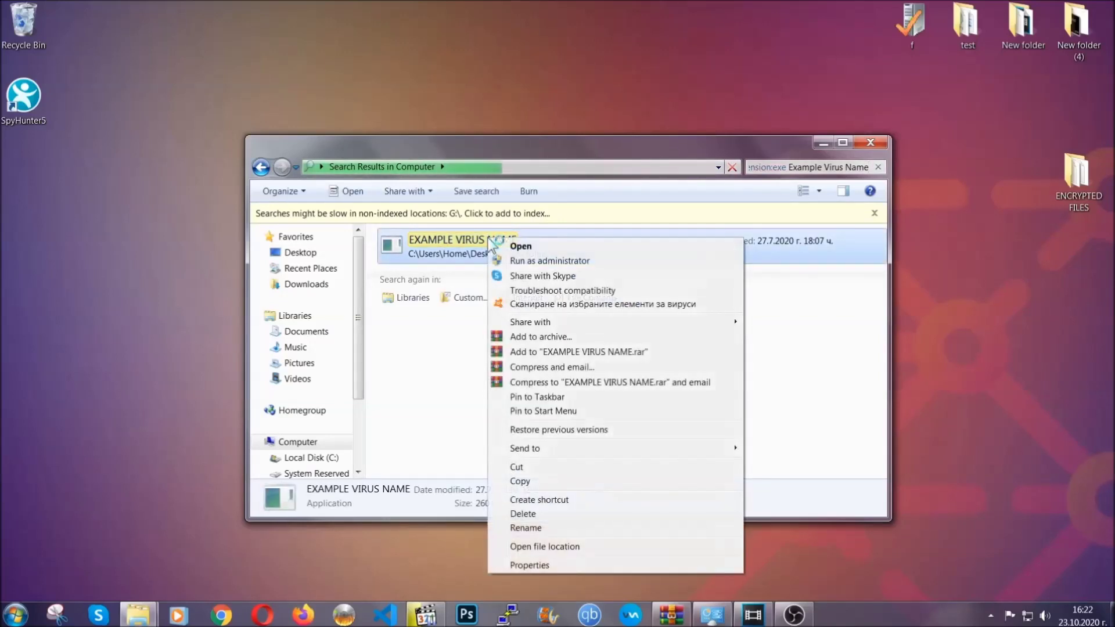
click(538, 514)
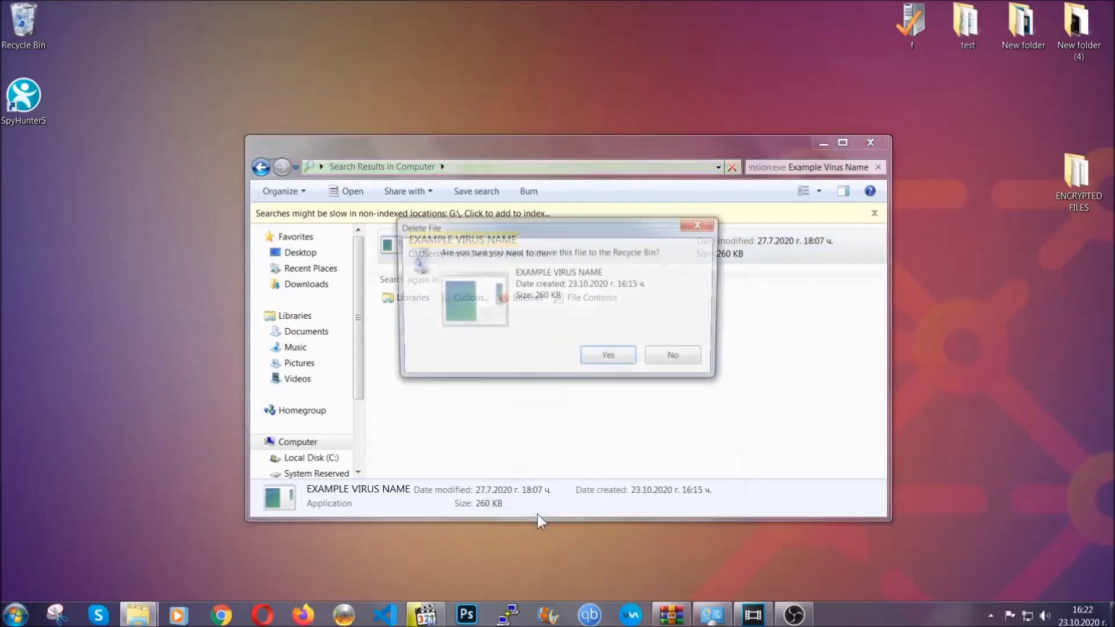
click(611, 358)
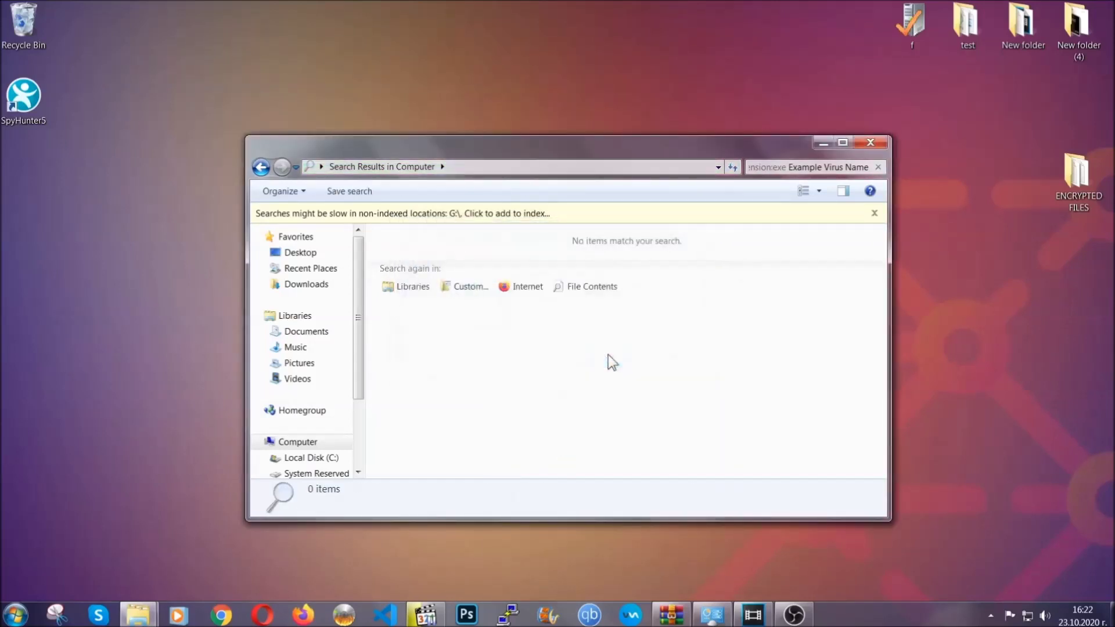
click(870, 141)
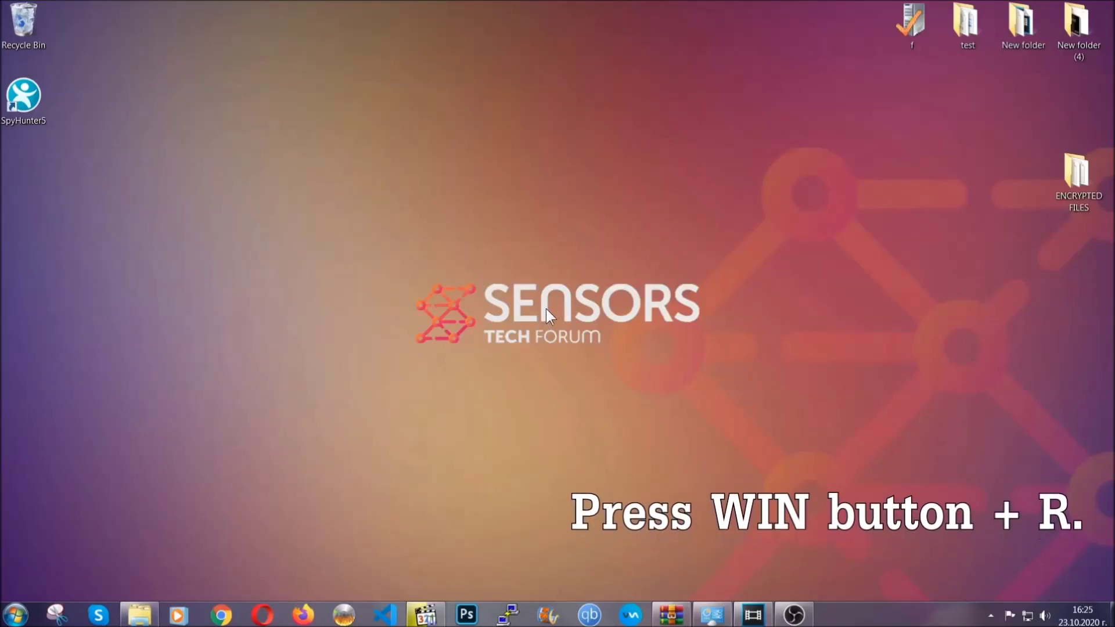
- Launch REGEDIT from the Win+R Run dialog
key(super+r)
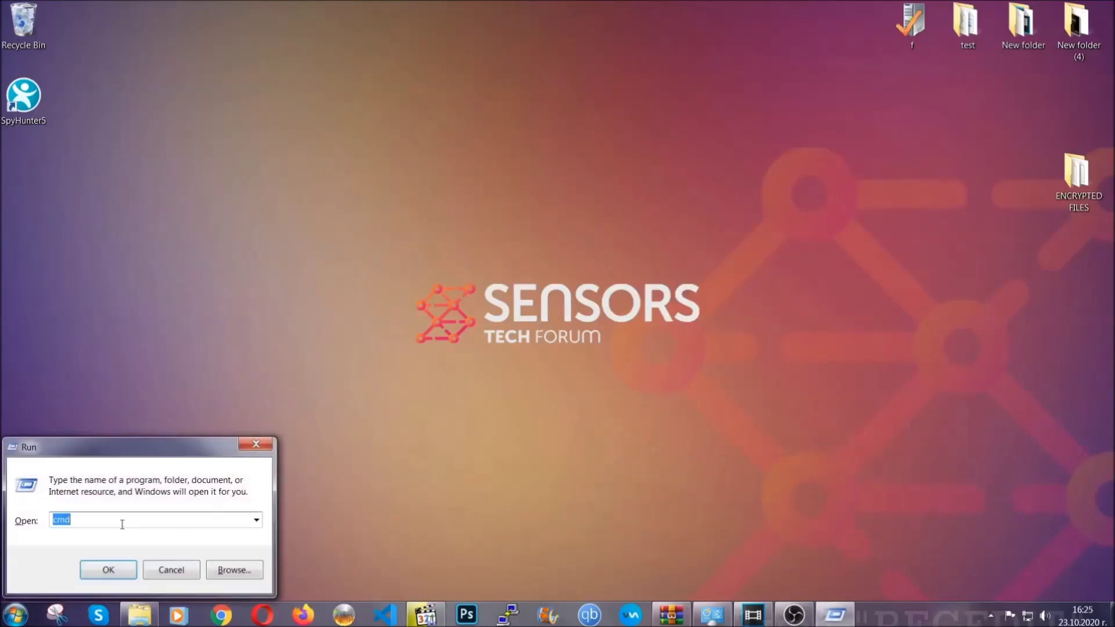
text(REGEDIT)
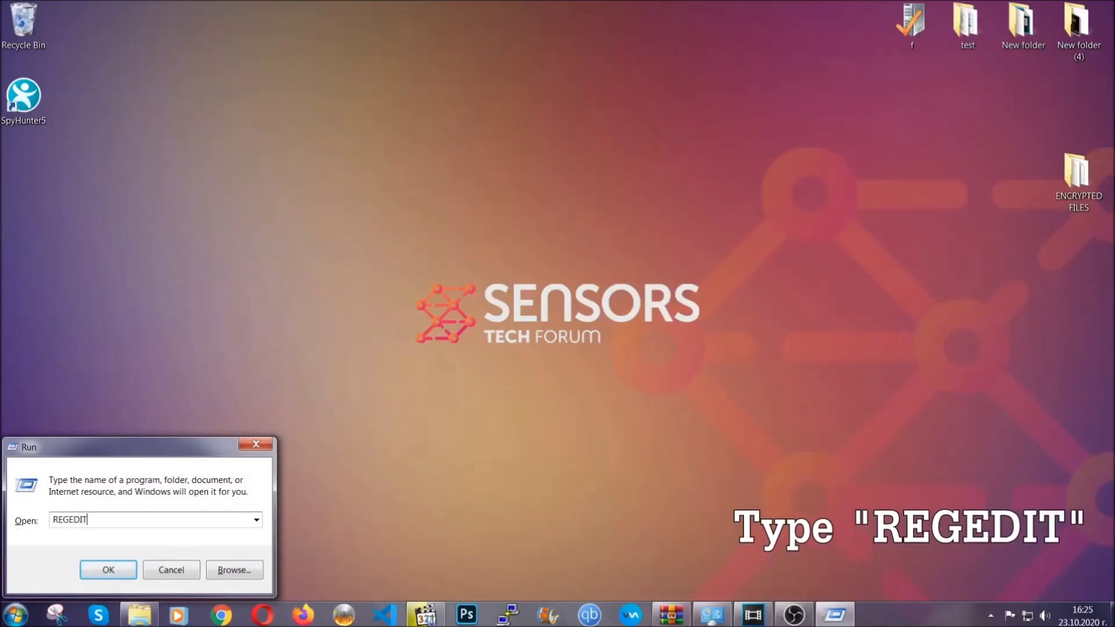
click(96, 567)
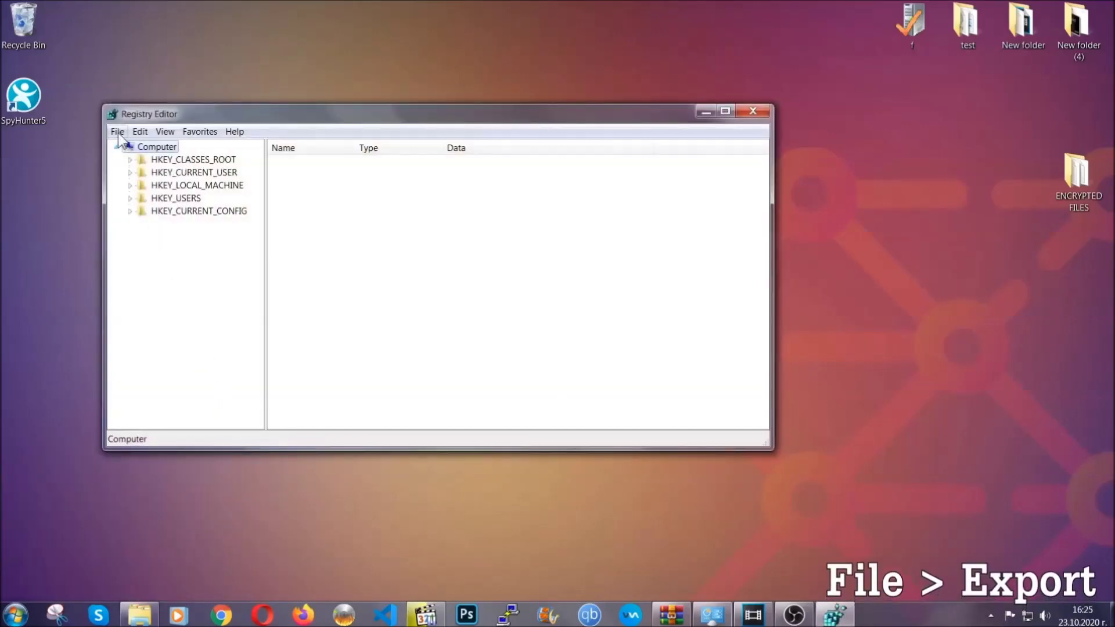
- Export the whole registry (range All) to the Desktop as BACKUP
click(118, 132)
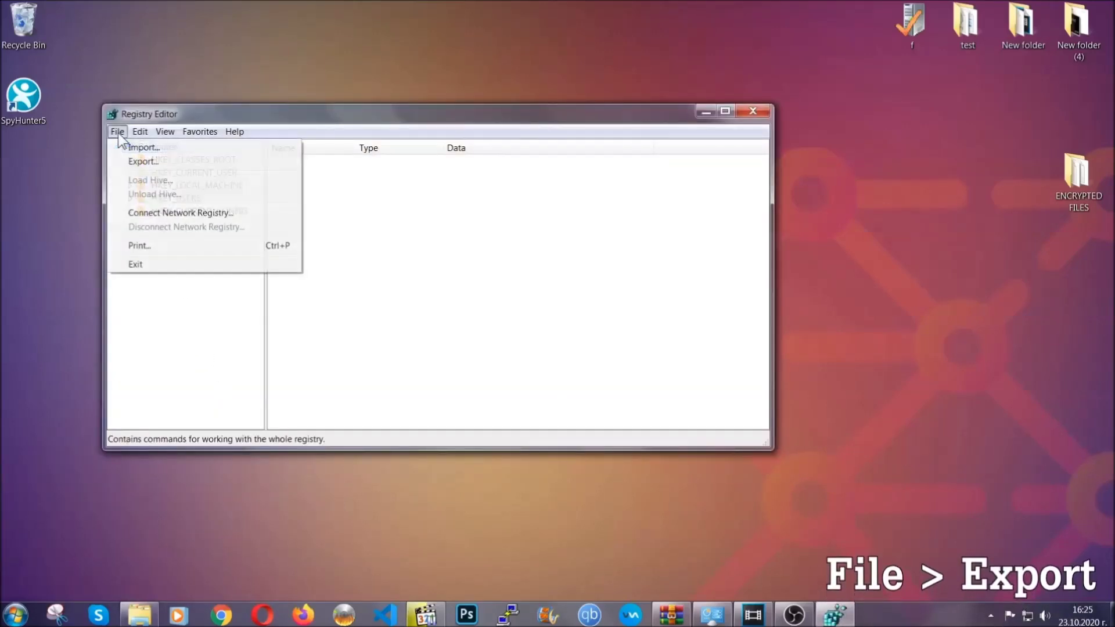
click(145, 161)
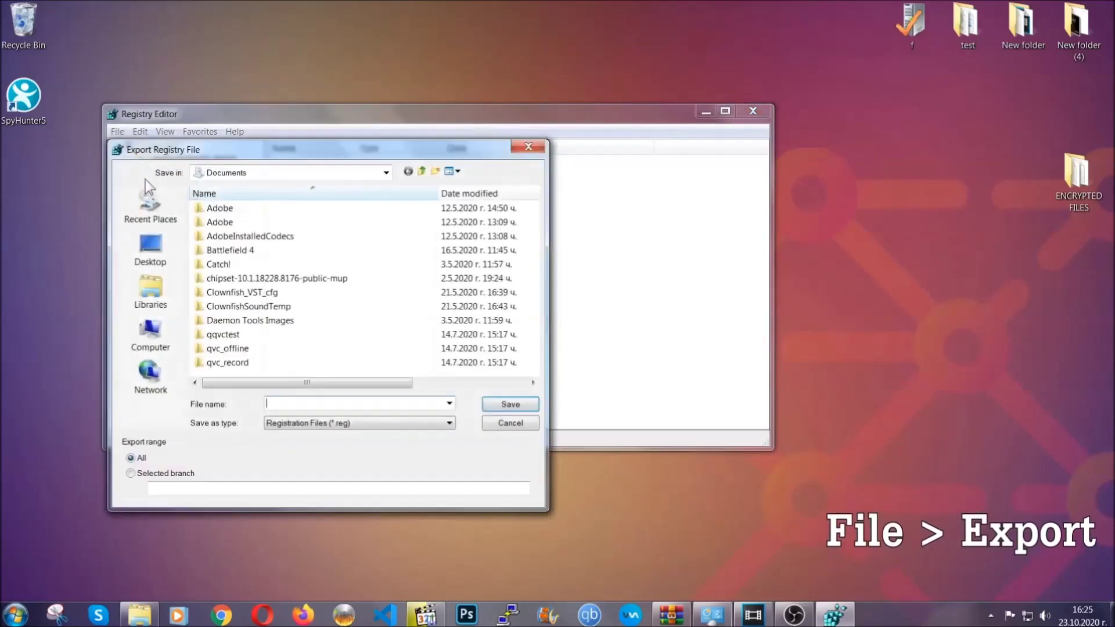
click(145, 249)
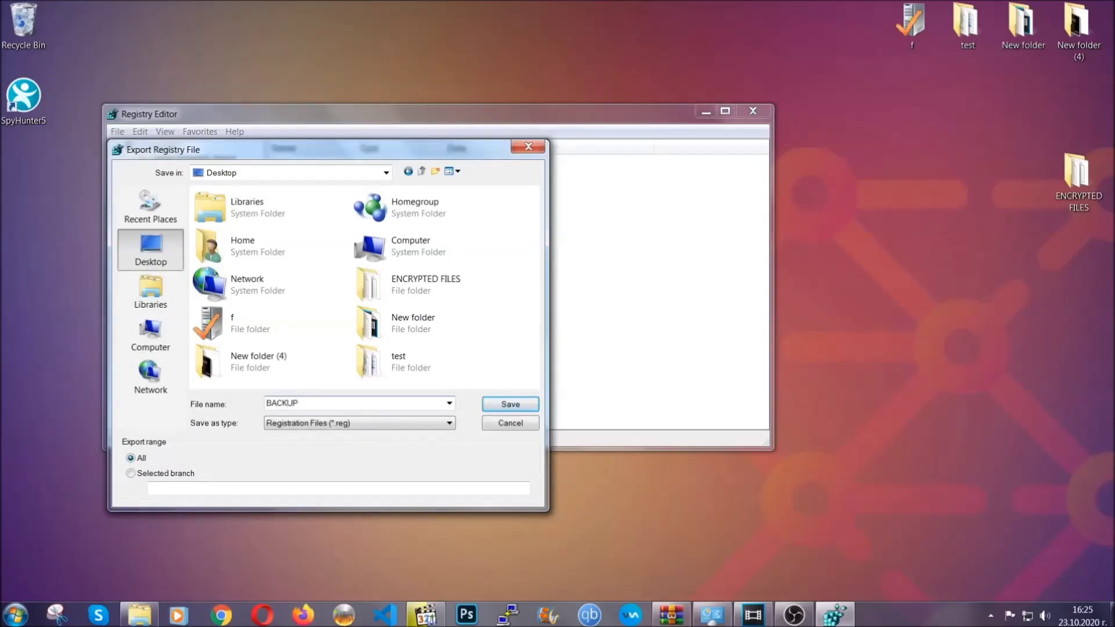
click(503, 406)
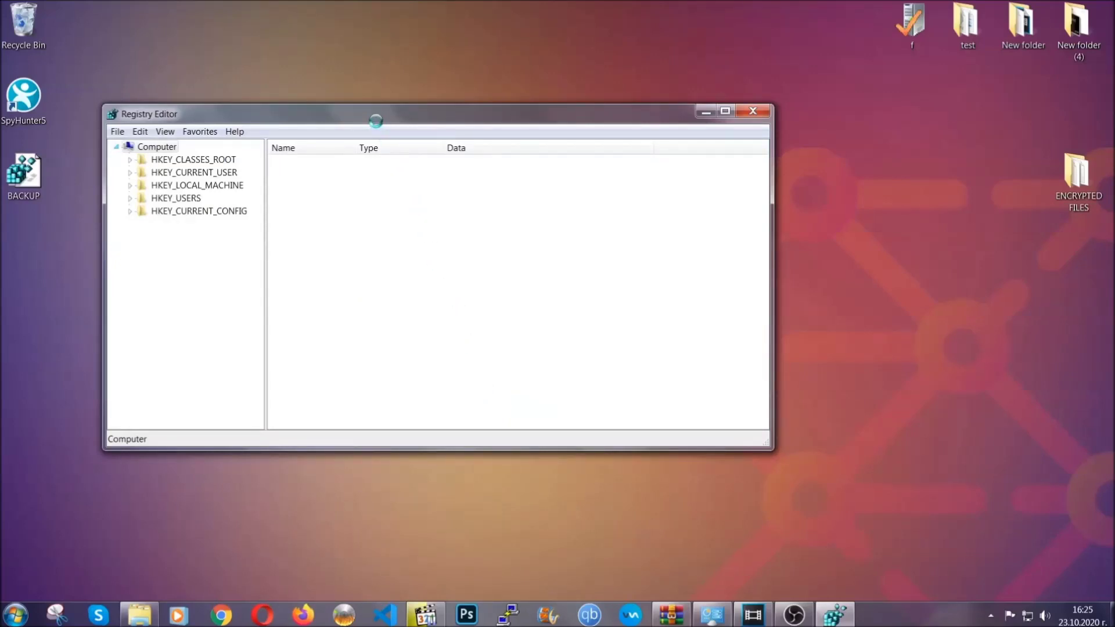
drag(375, 121, 487, 158)
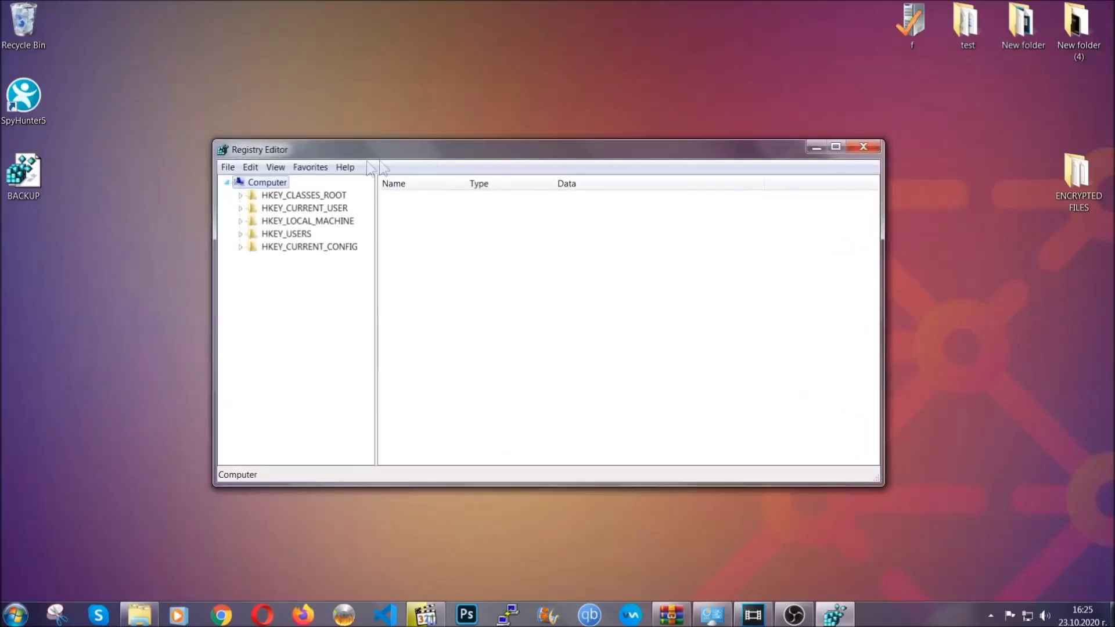
- Search the registry for RunOnce, then select the Run key above it to list its values
click(226, 167)
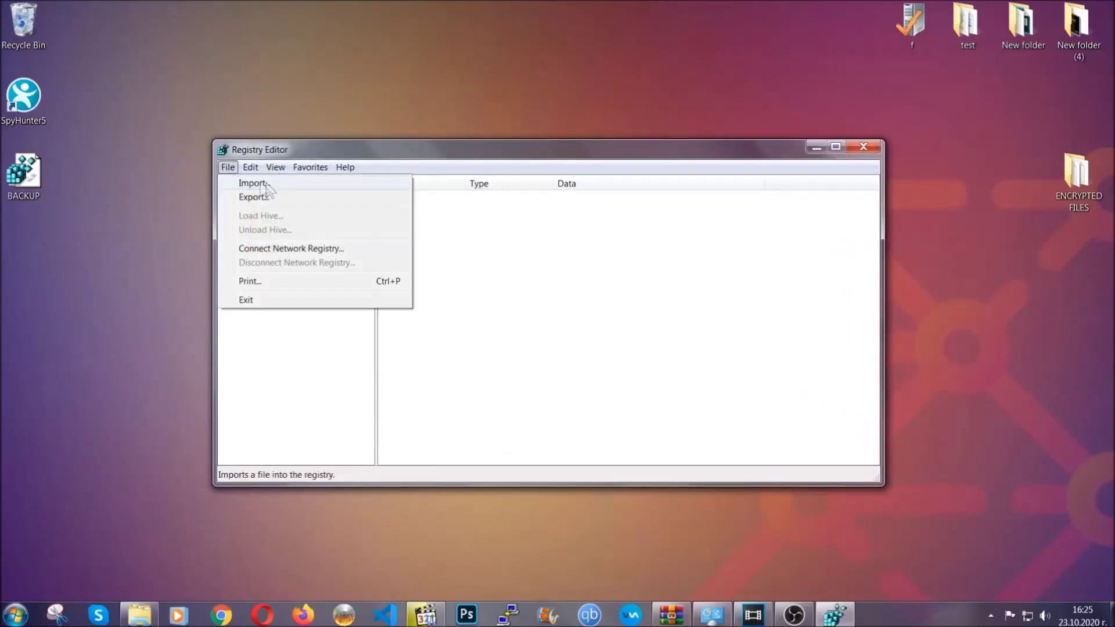
click(228, 168)
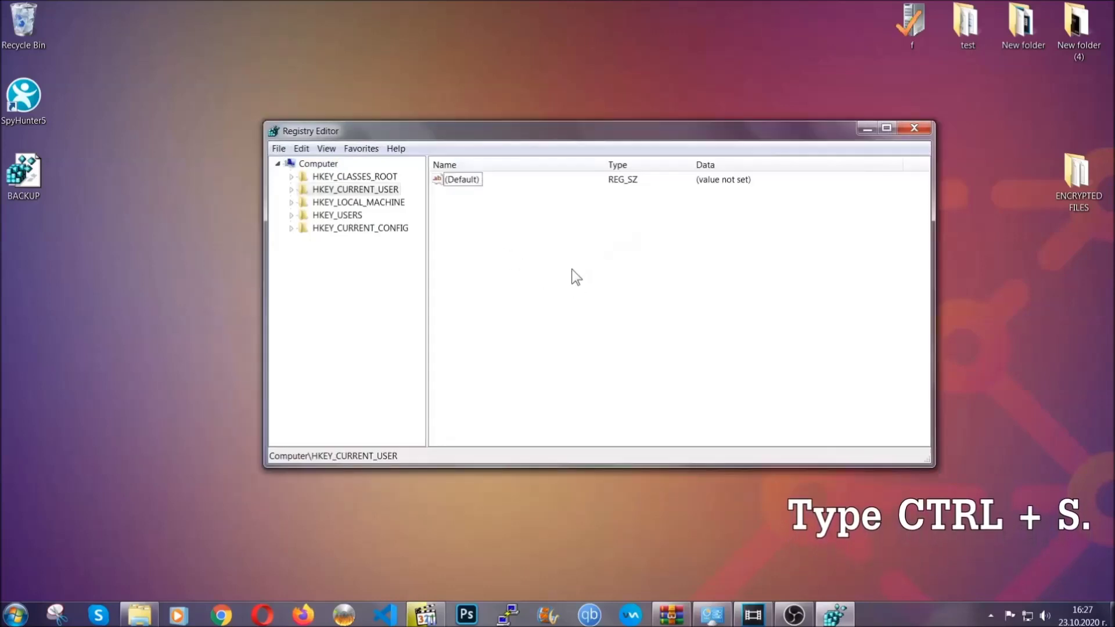
key(ctrl+f)
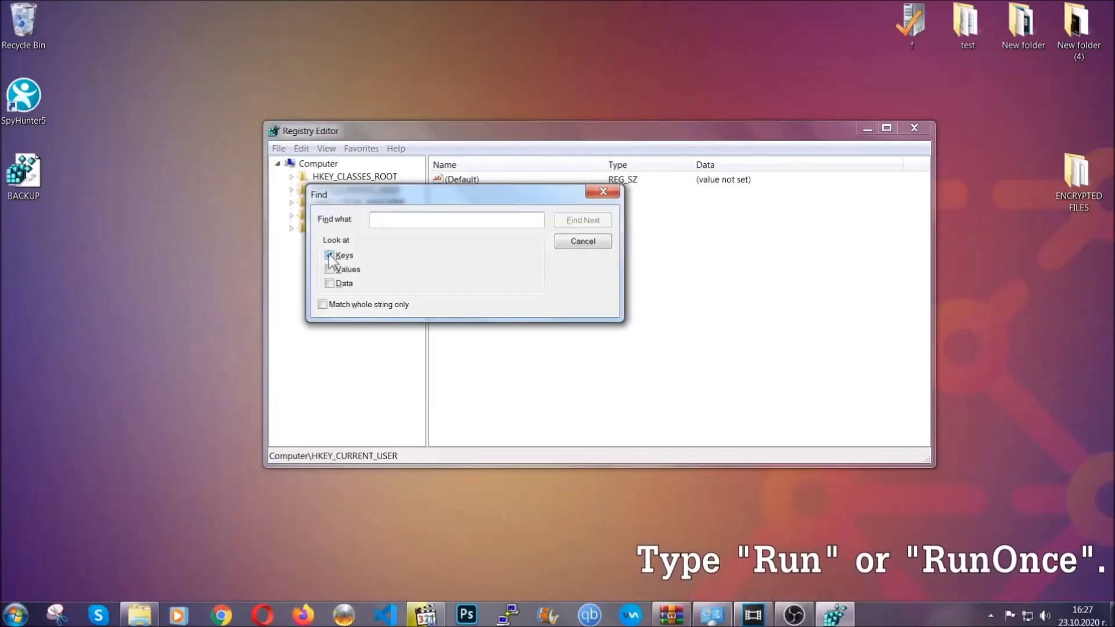
text(R)
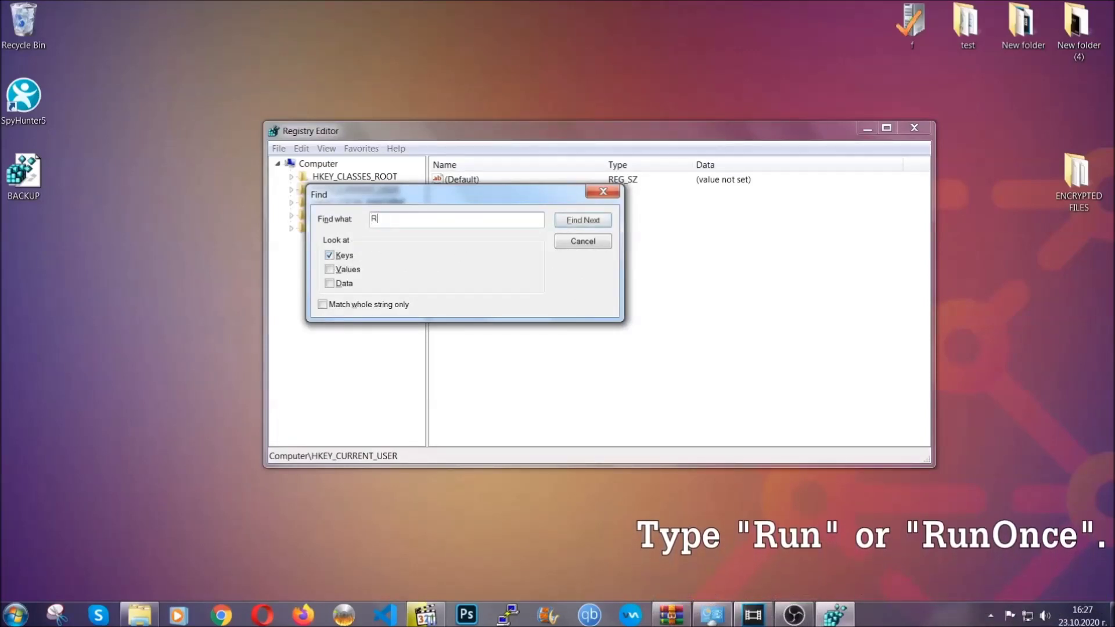
text(unOnce)
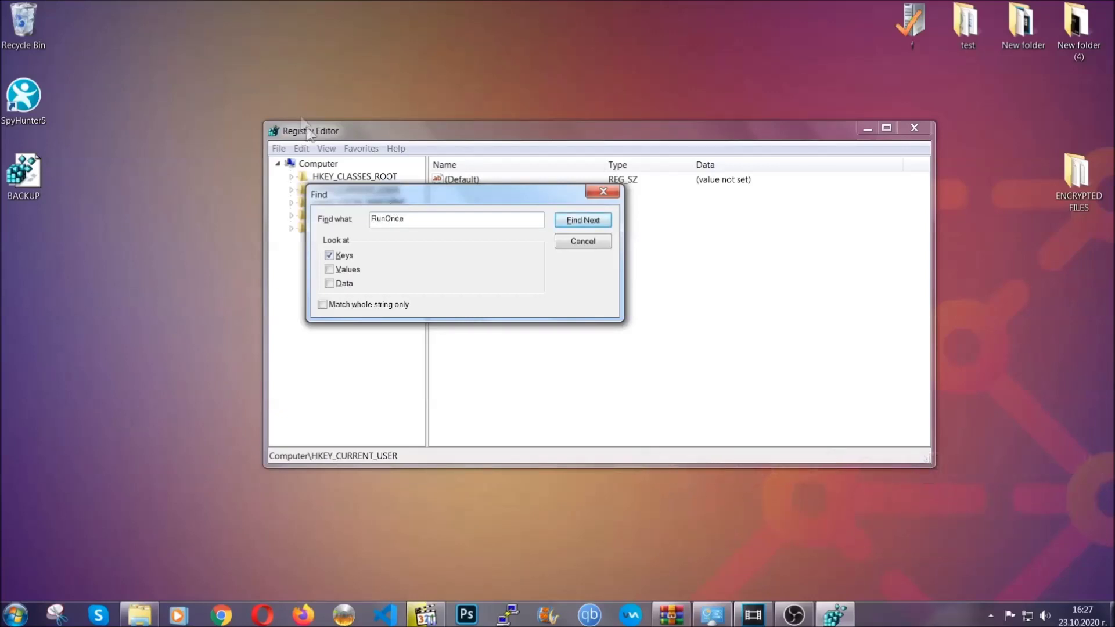
click(596, 223)
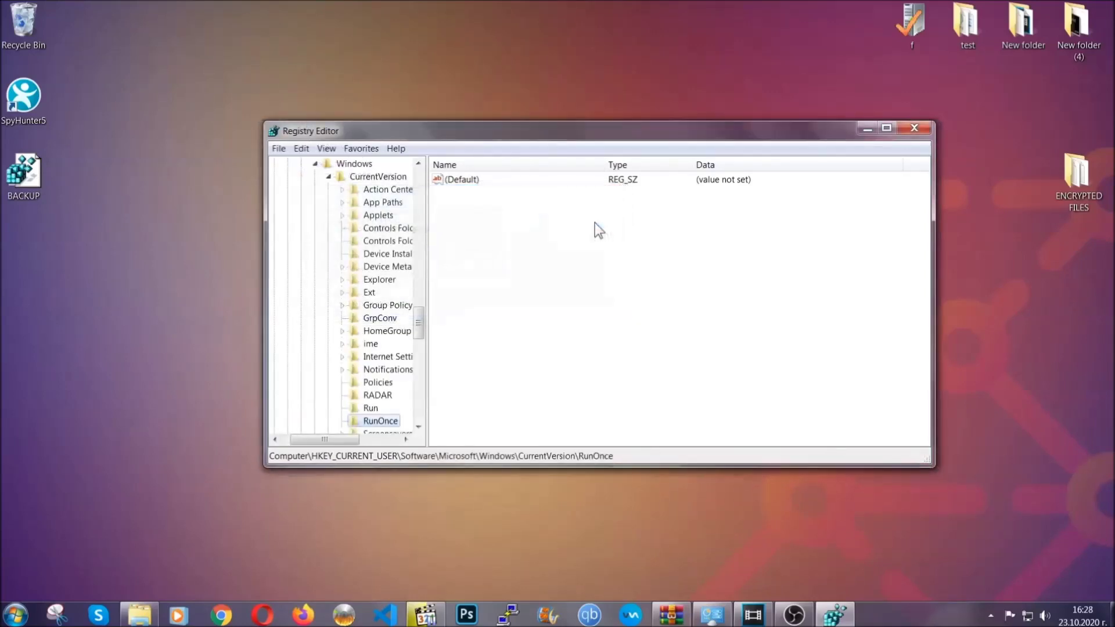
drag(419, 313, 420, 332)
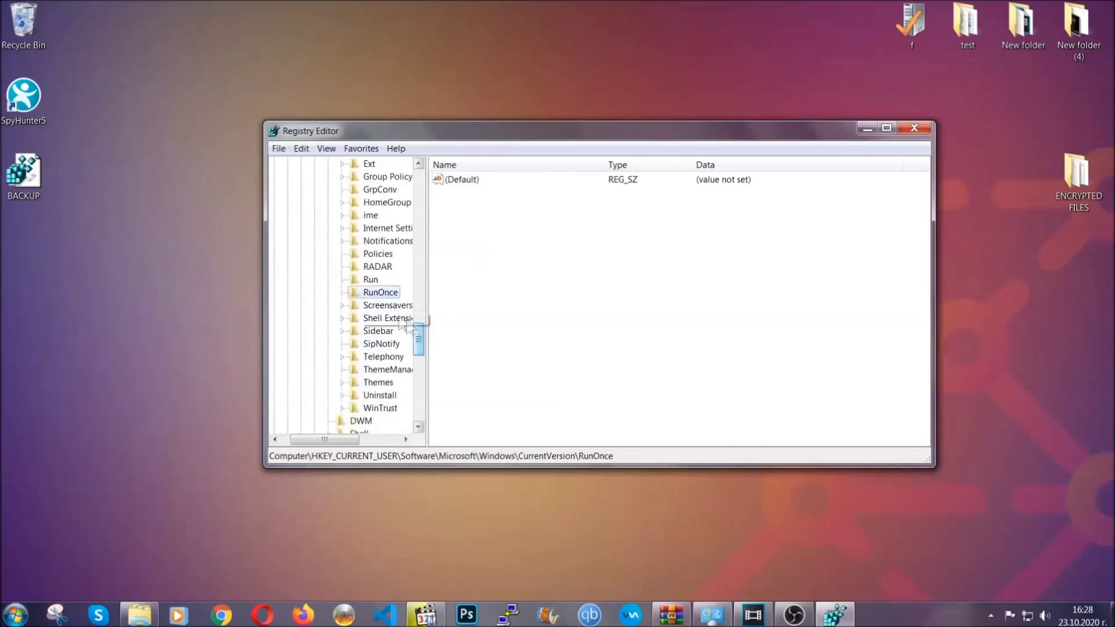
click(370, 280)
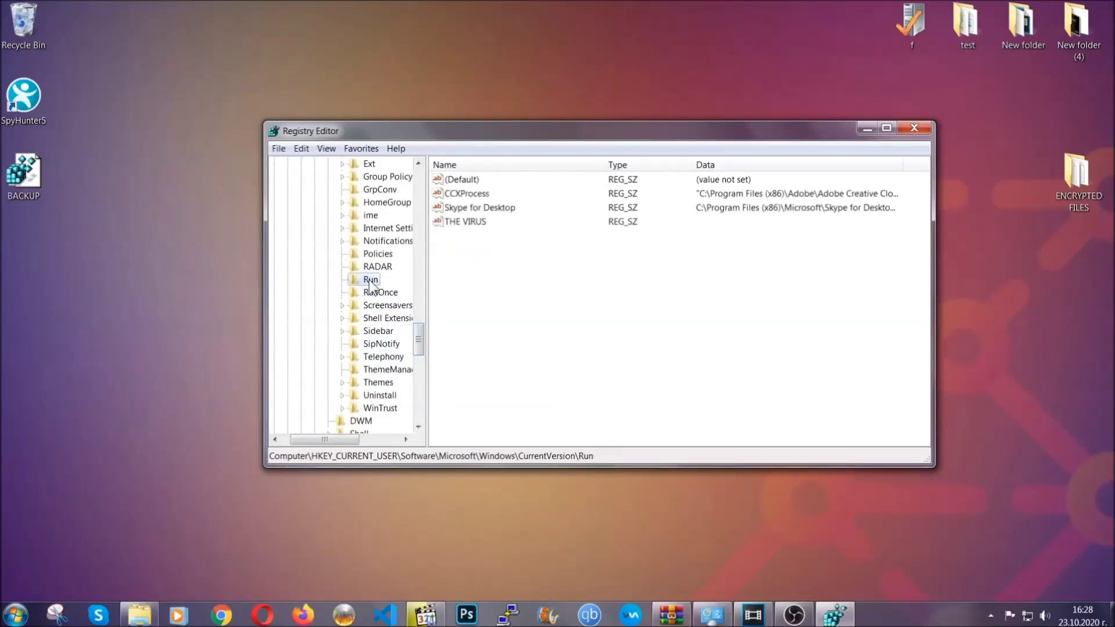
- Delete the 'THE VIRUS' value from the Run key, confirm with Yes, and close Registry Editor
click(457, 223)
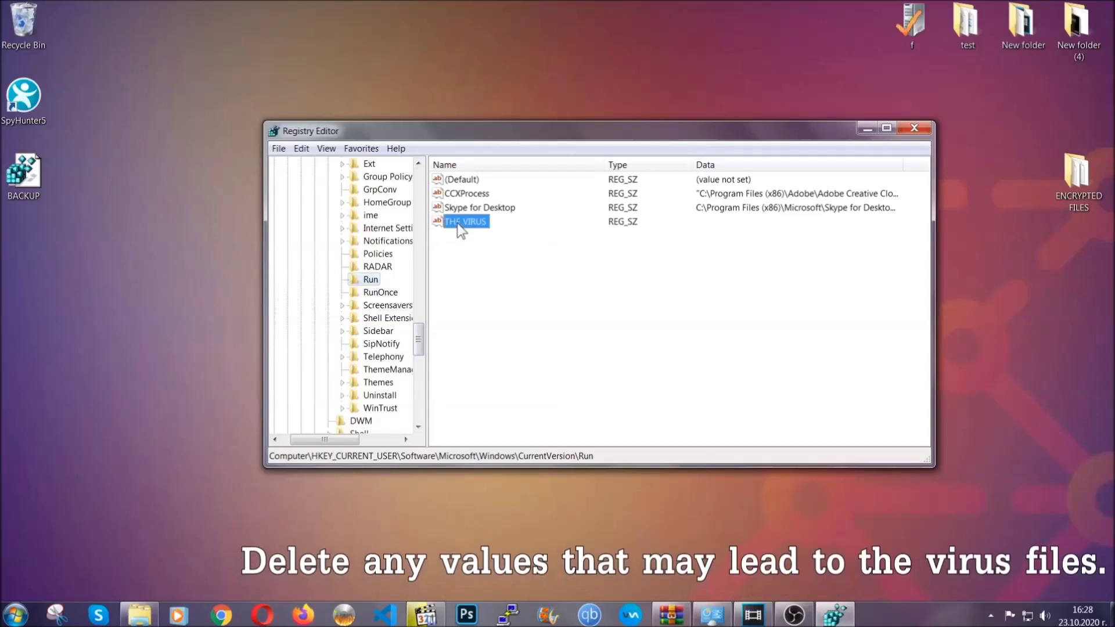
right_click(458, 223)
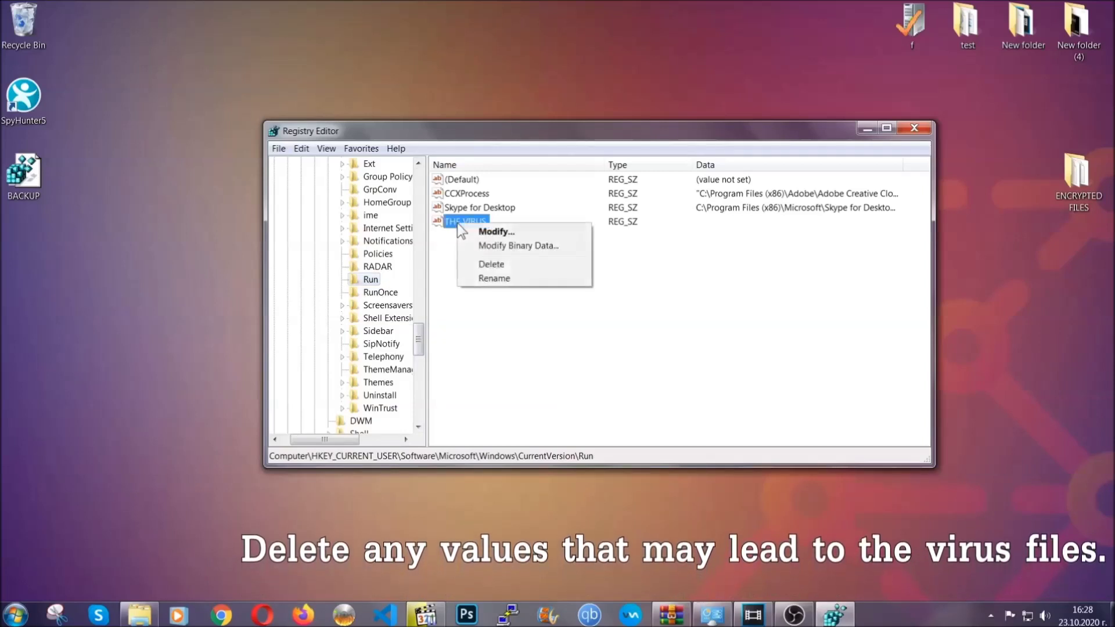
click(488, 265)
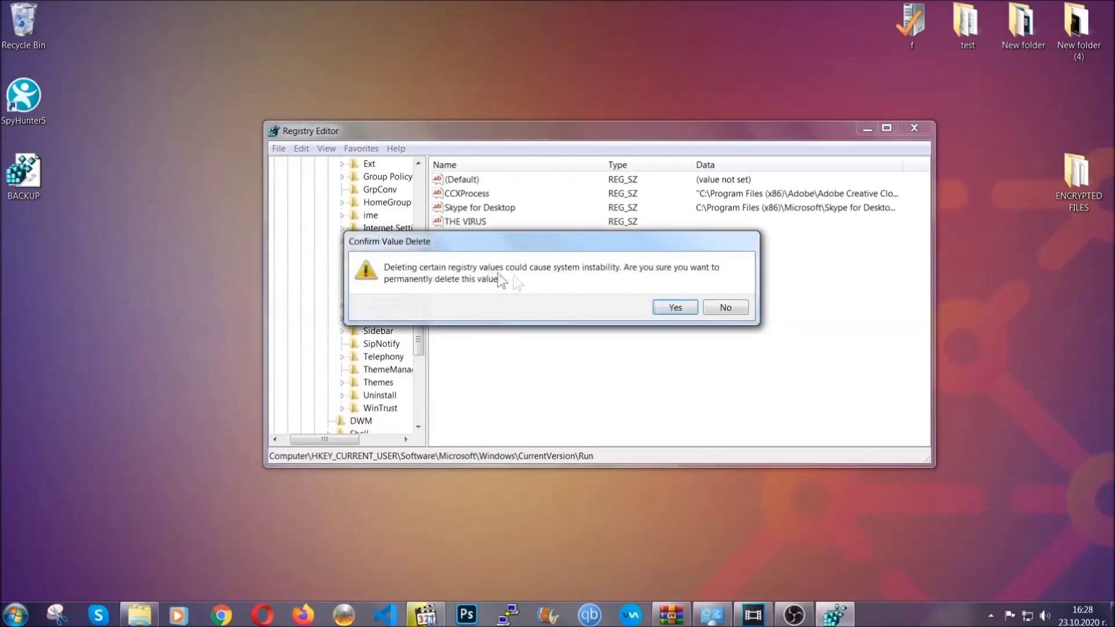
click(675, 308)
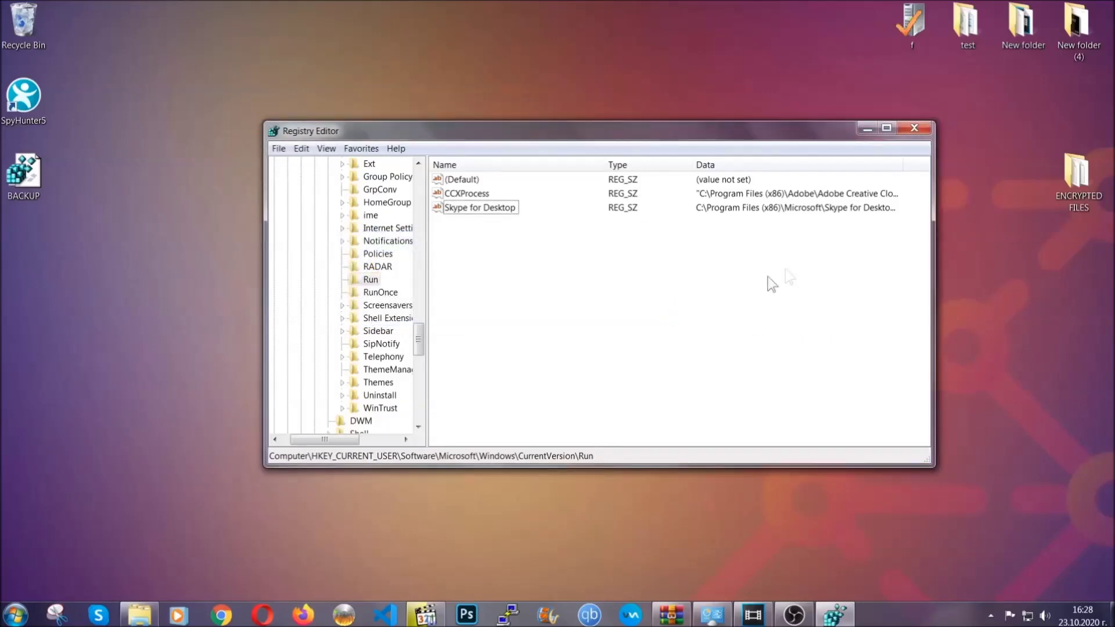
click(914, 128)
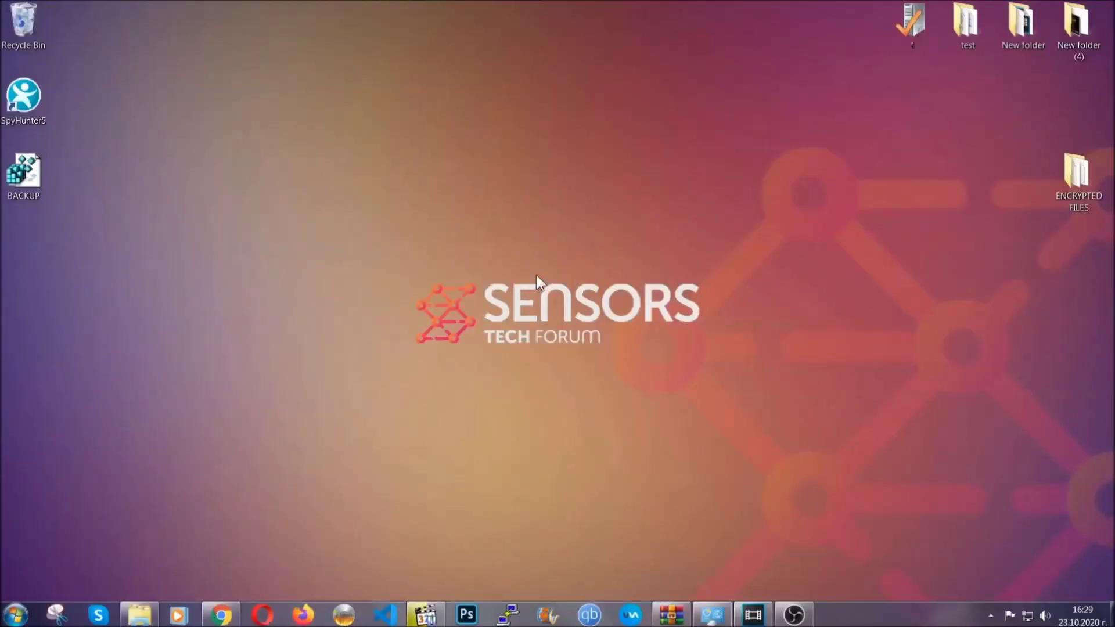
- Return to Chrome, select the recovery article's URL, scroll to the six restore methods, and open Method 2
click(221, 617)
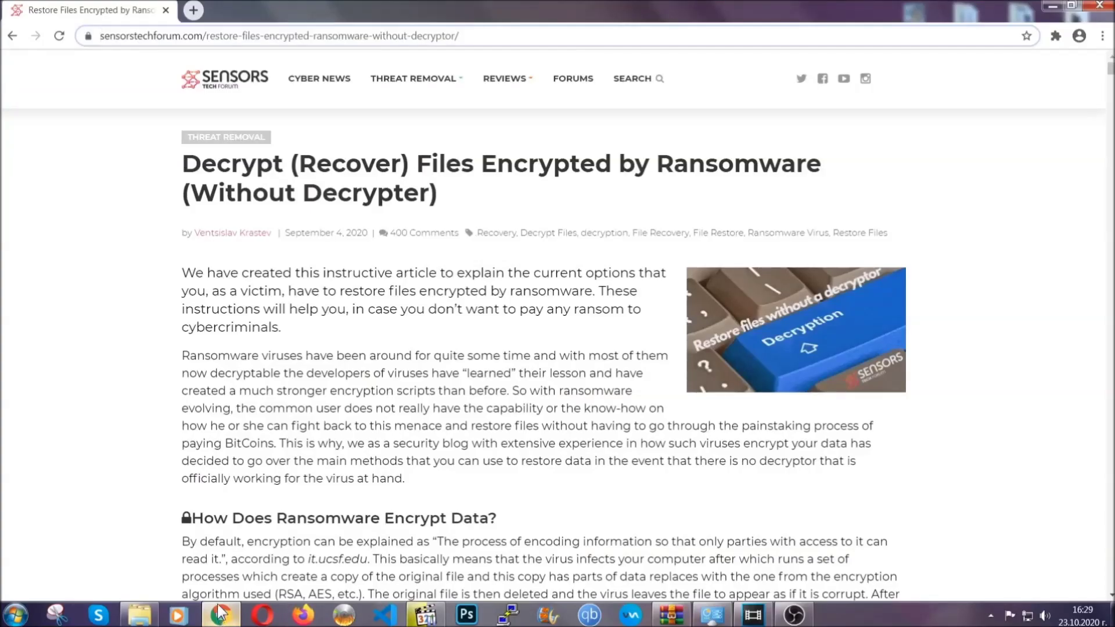
drag(101, 35, 499, 41)
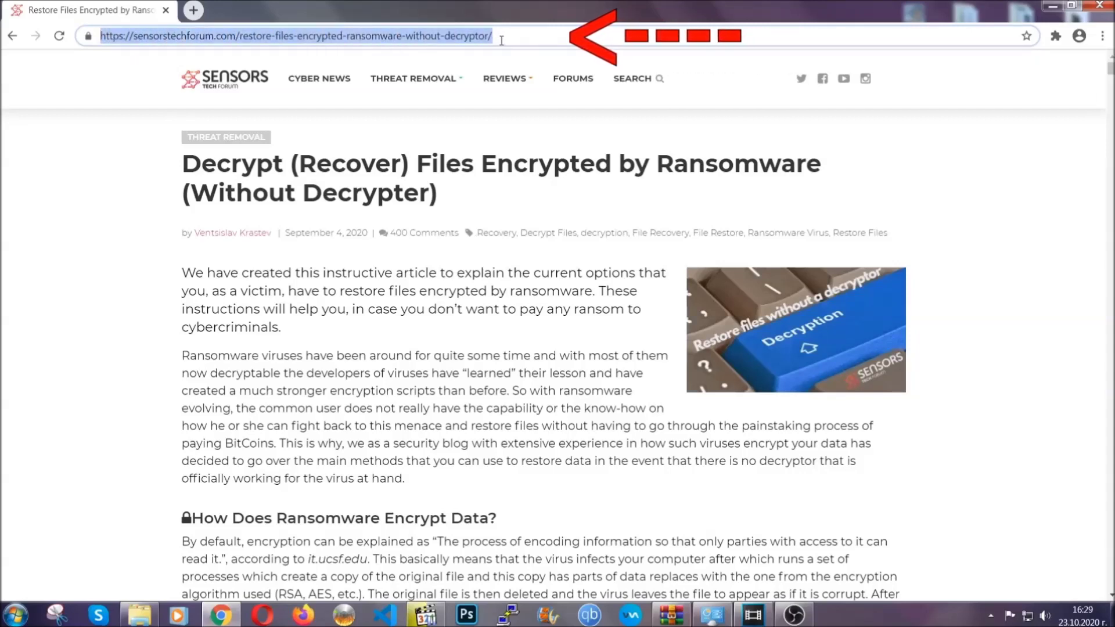
mouse_move(519, 141)
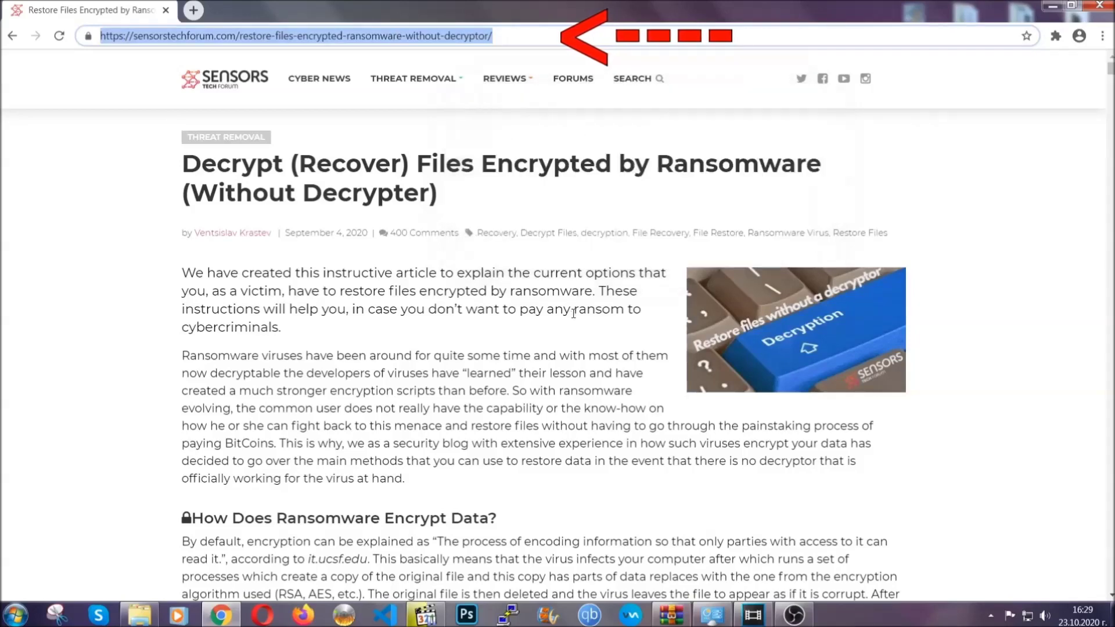
scroll(573, 317, down, 5)
scroll(574, 316, down, 7)
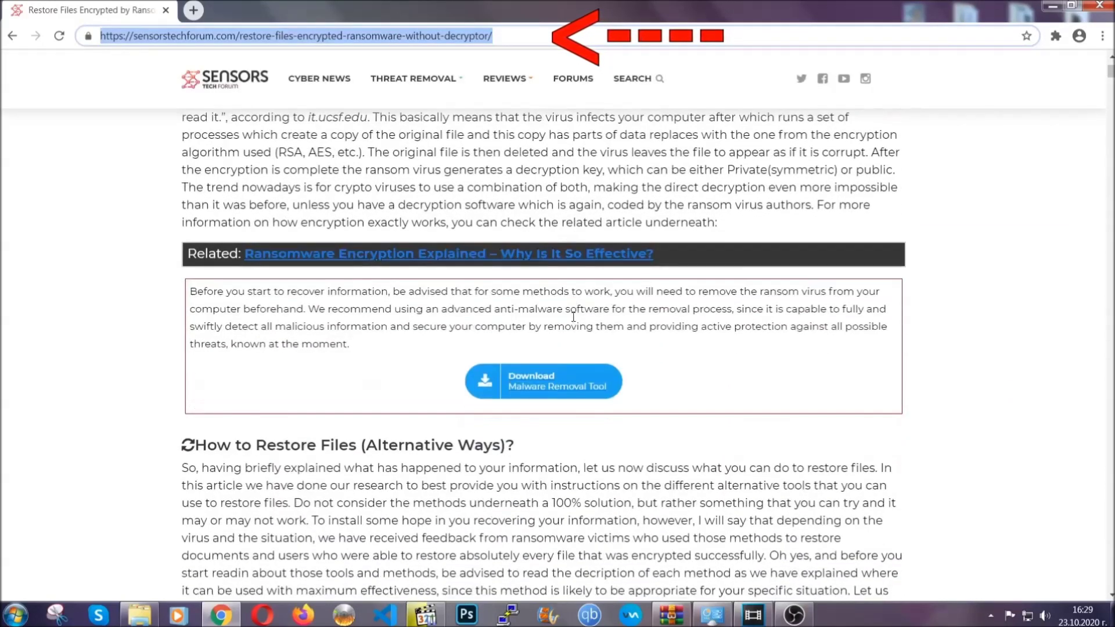
scroll(573, 316, down, 3)
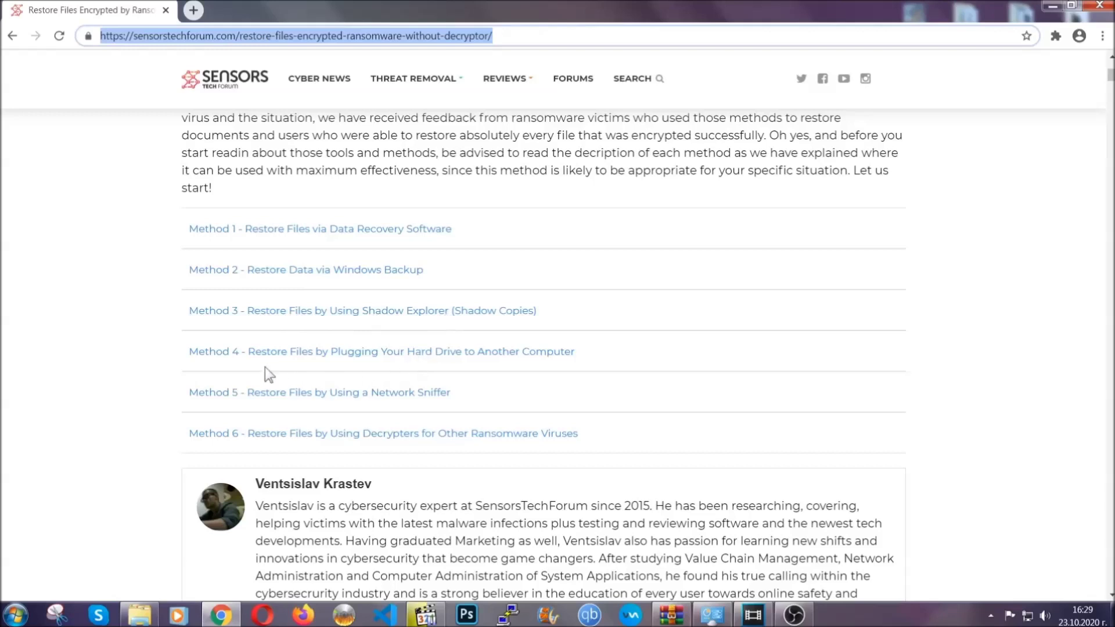
click(346, 268)
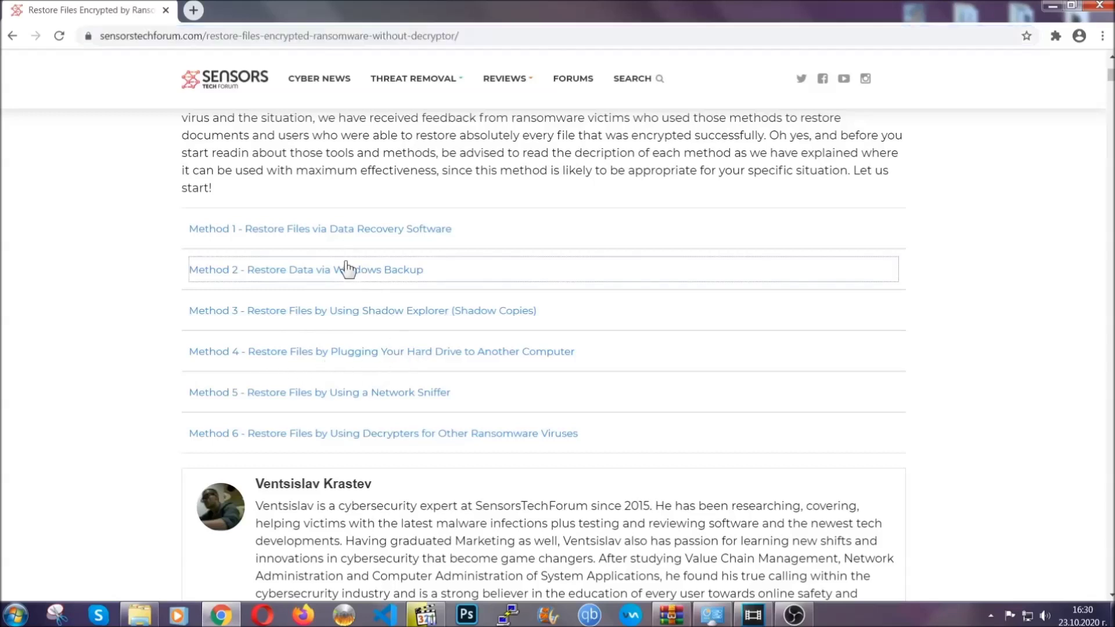
- Expand Step1, Step2 and Step3 of the Windows Backup restore method
drag(323, 351, 395, 444)
click(395, 436)
scroll(398, 434, down, 4)
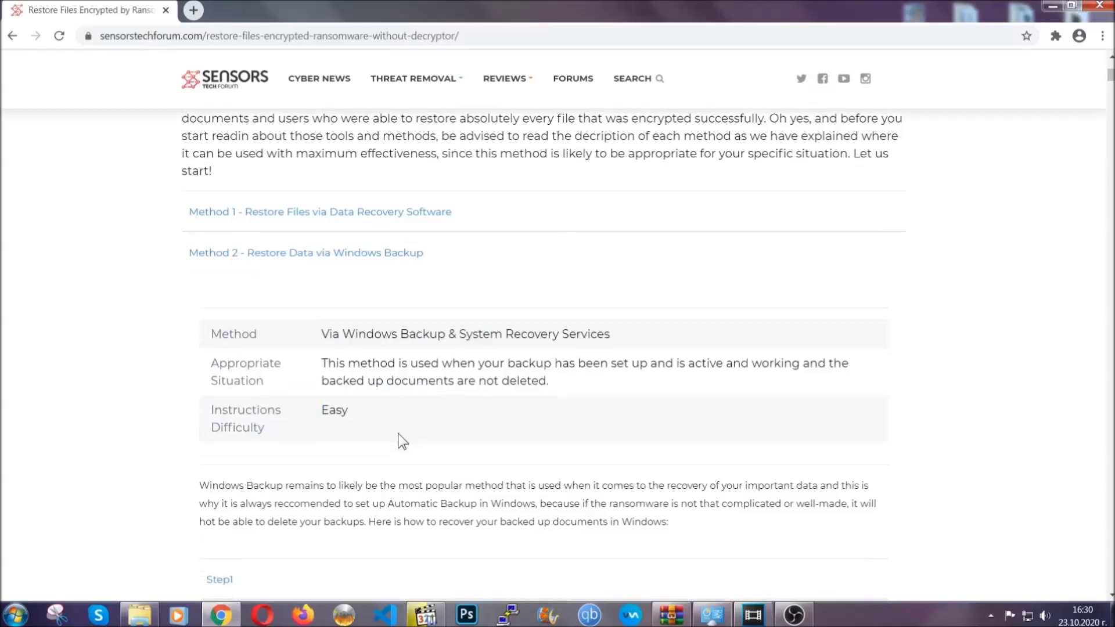
scroll(398, 434, down, 1)
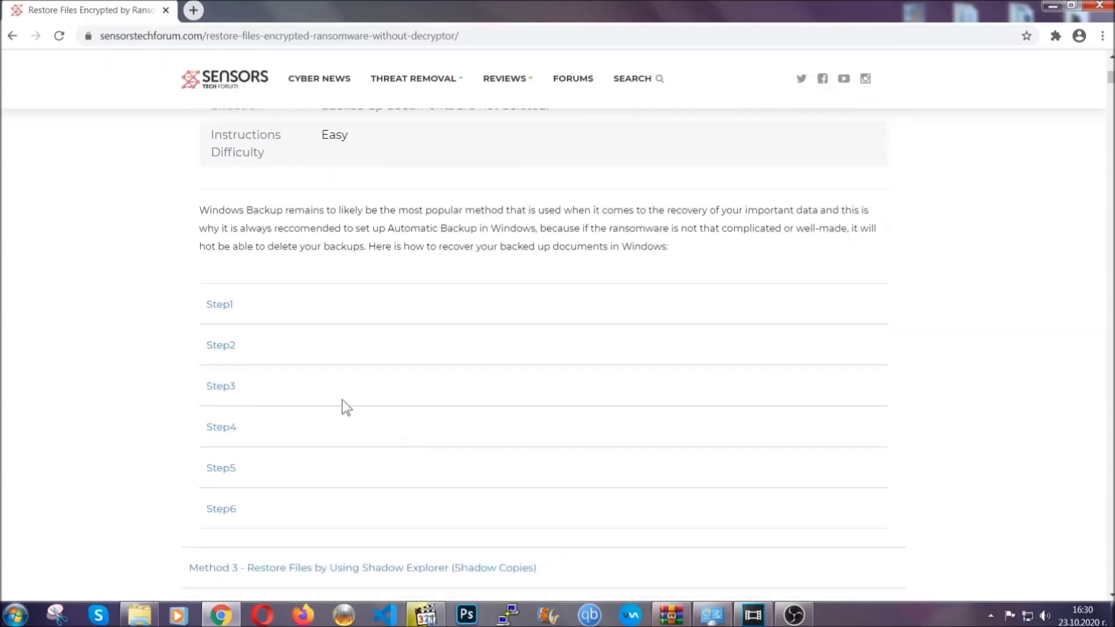
click(229, 305)
scroll(523, 361, down, 5)
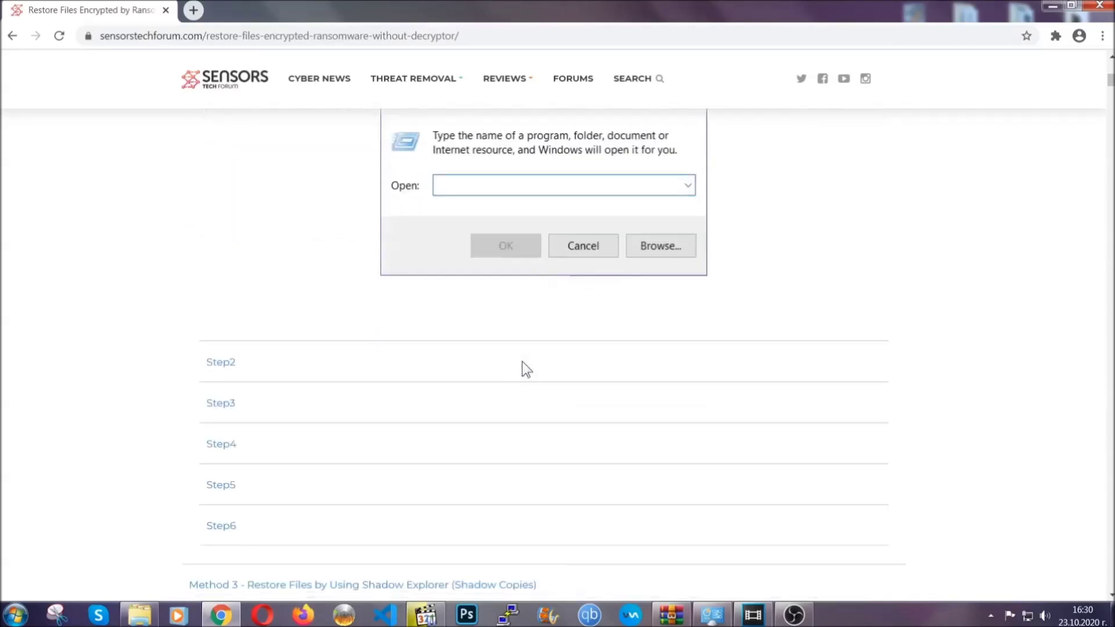
click(262, 365)
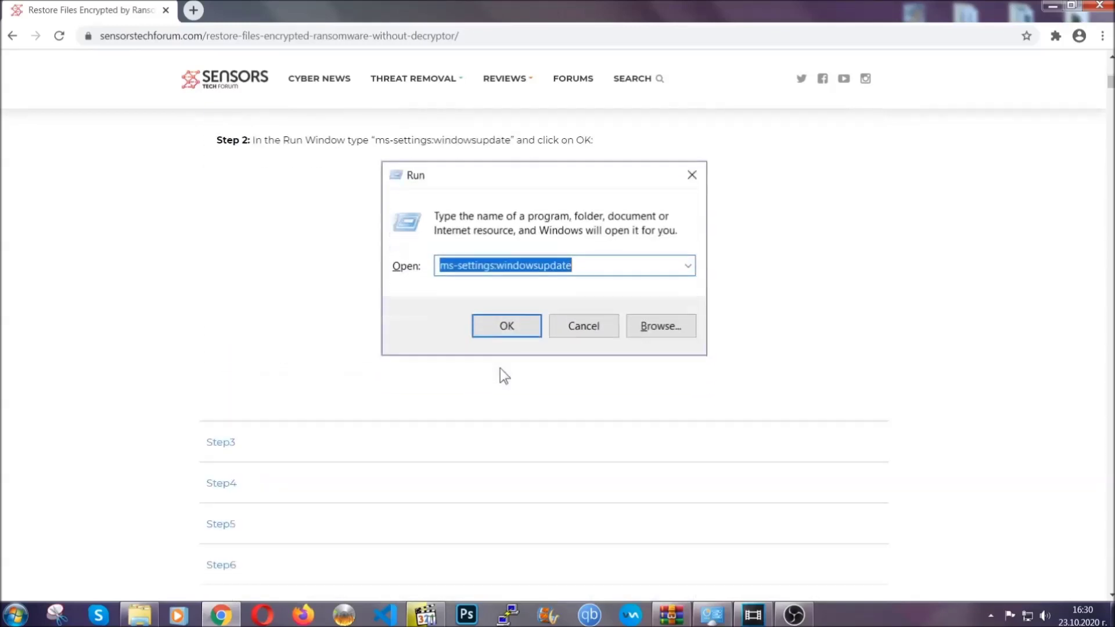
click(328, 426)
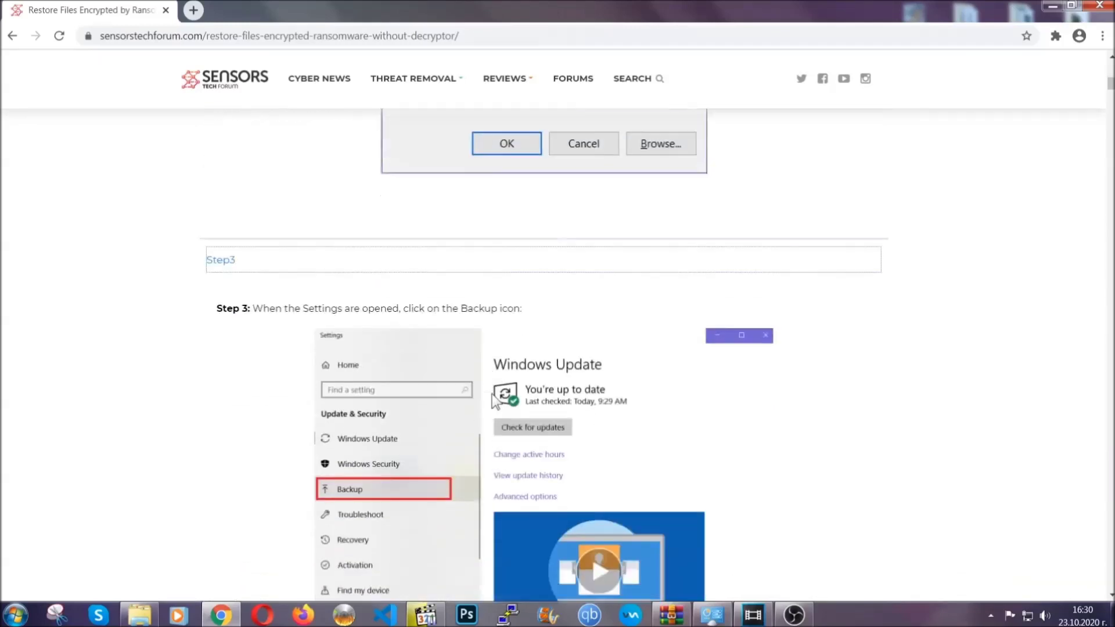
- Scroll back up the article and minimize Chrome to reveal the desktop
scroll(491, 396, down, 5)
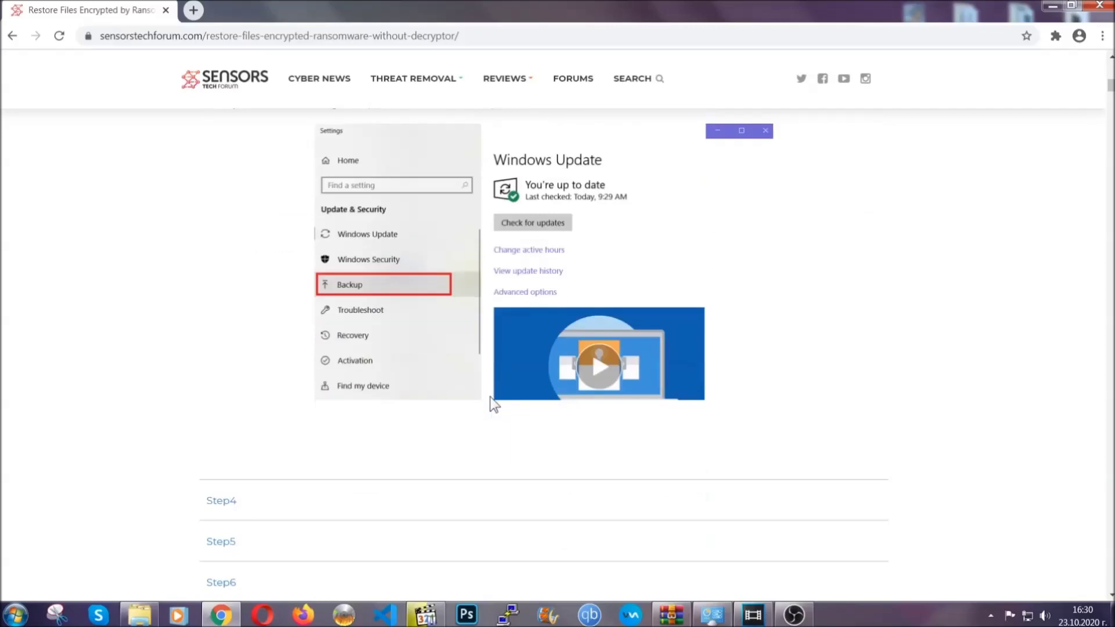
scroll(489, 398, down, 7)
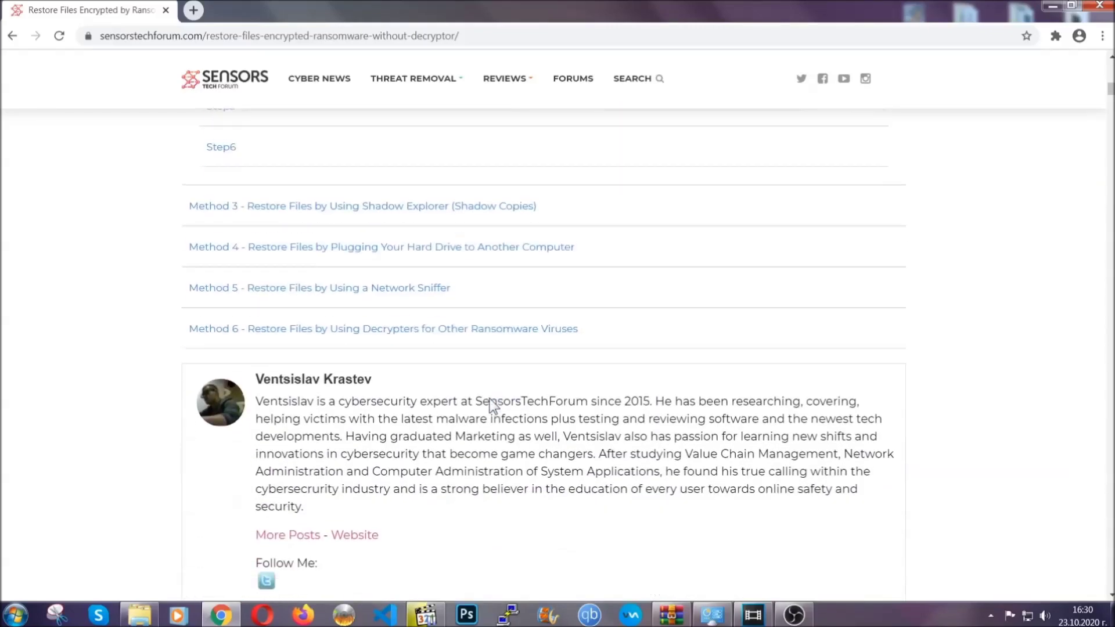
scroll(490, 399, up, 20)
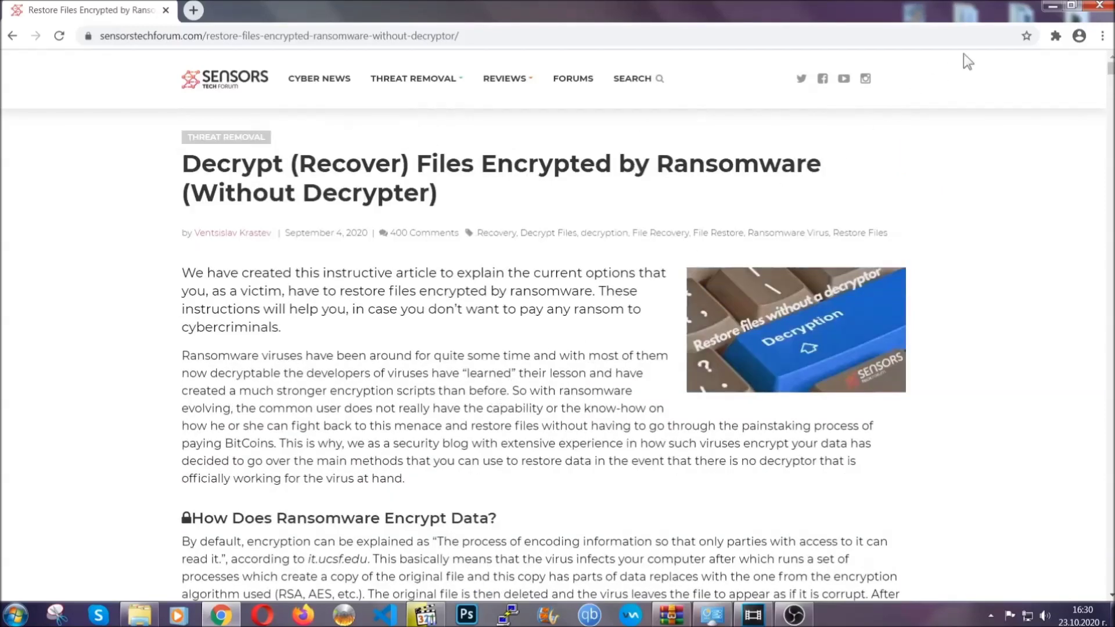
click(1051, 6)
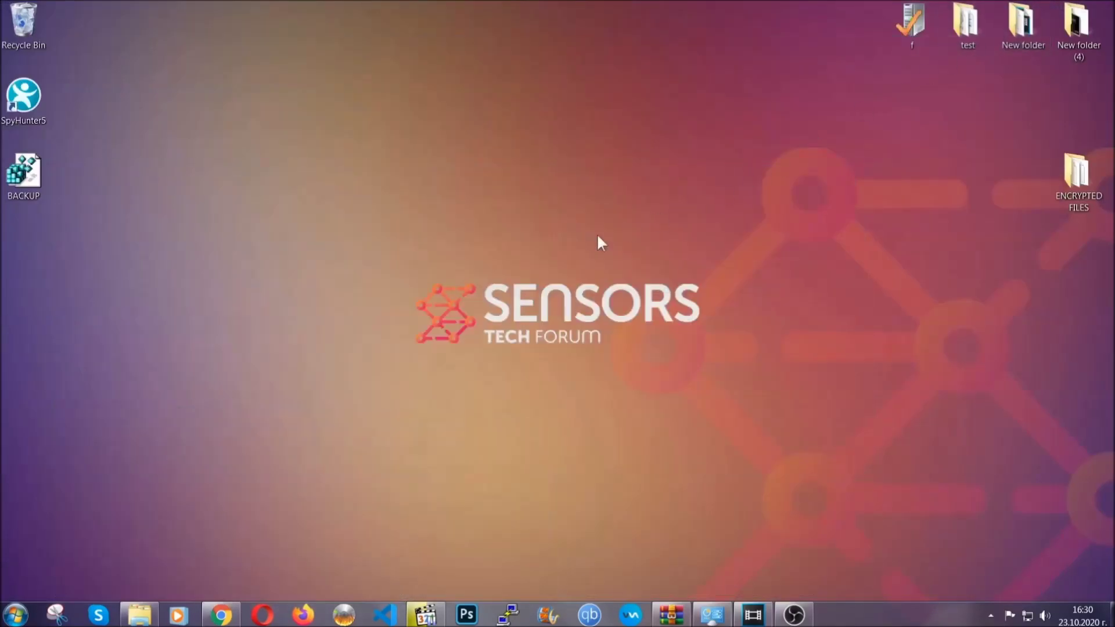